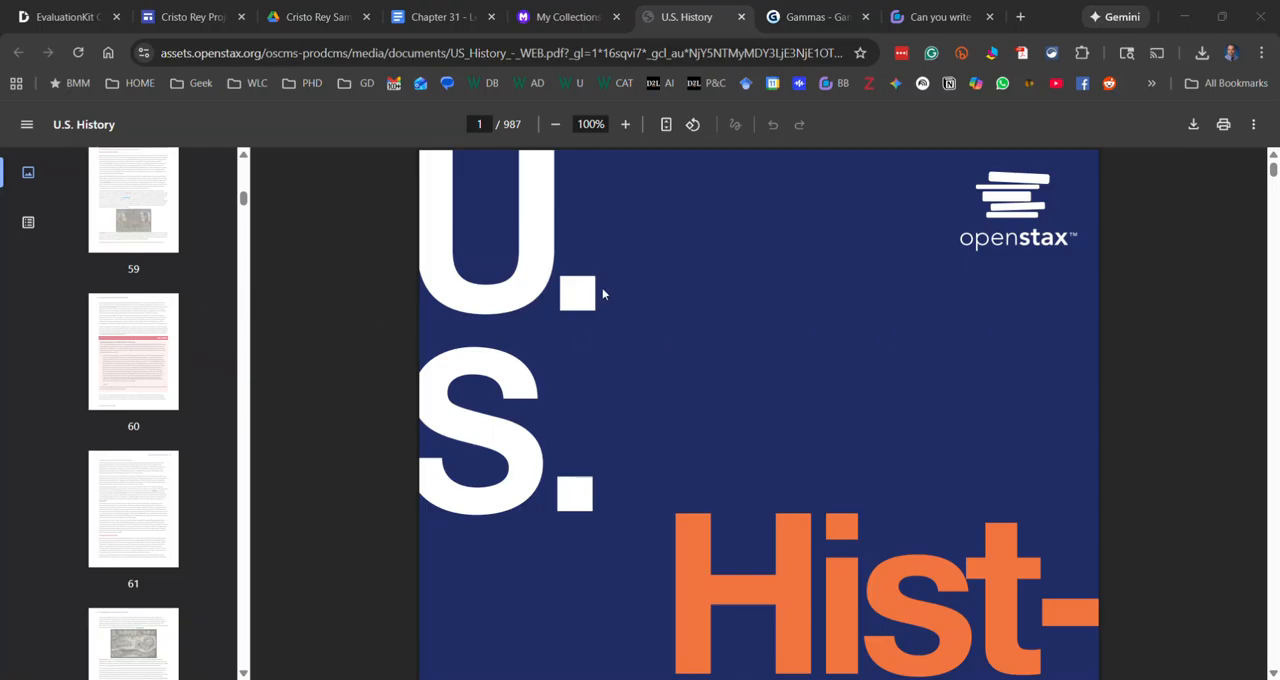
scroll(603, 293, down, 2)
scroll(603, 293, up, 2)
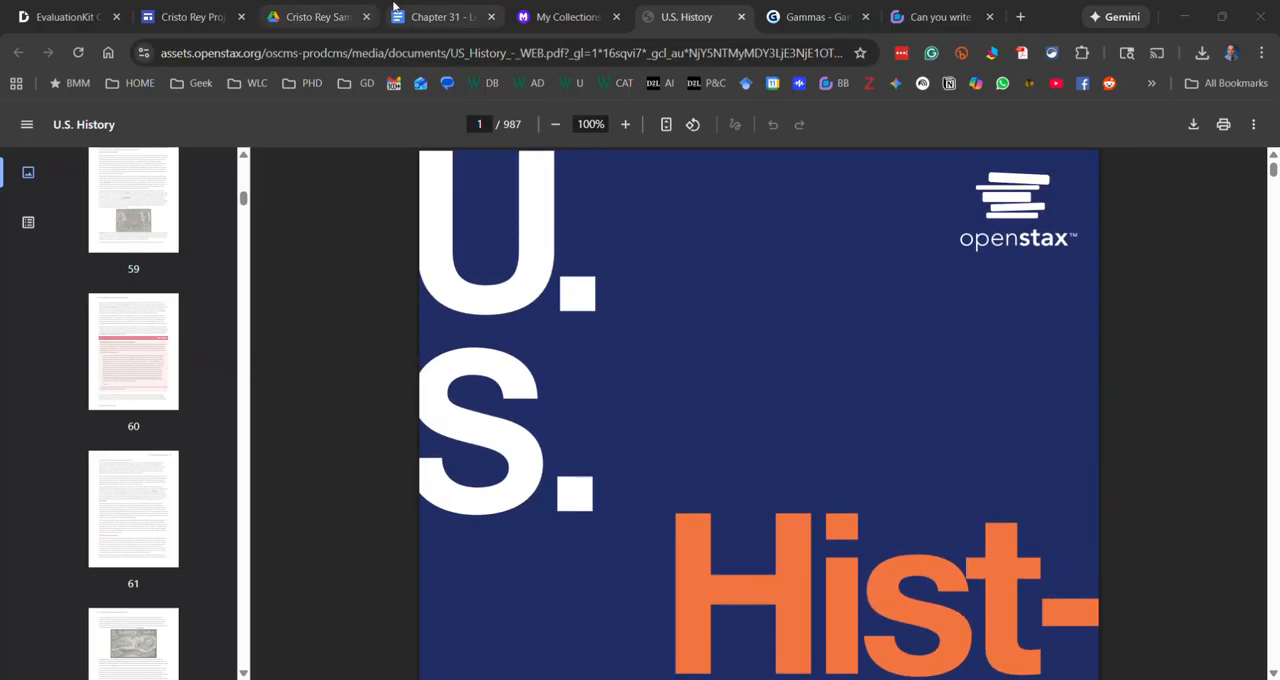
Switch to MagicSchool, open the Text Leveler and attach the file Segment 001 of US_History_-_WEB.pdf as the original text
click(552, 22)
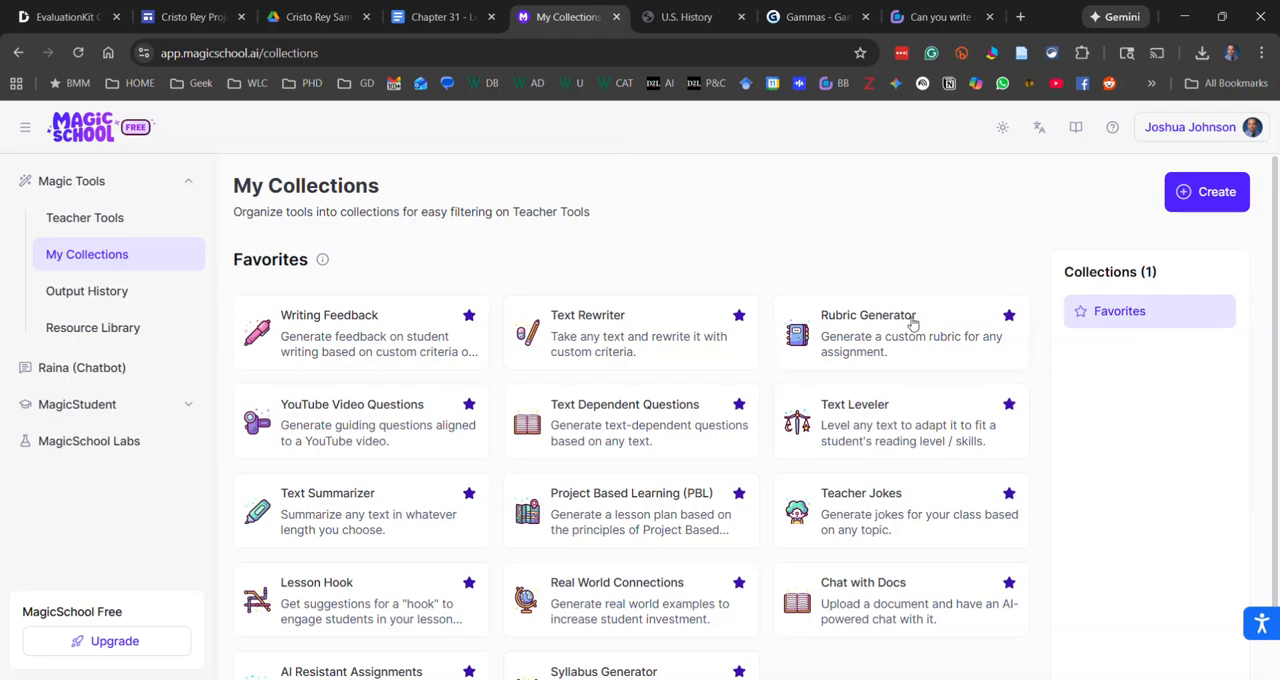
click(903, 436)
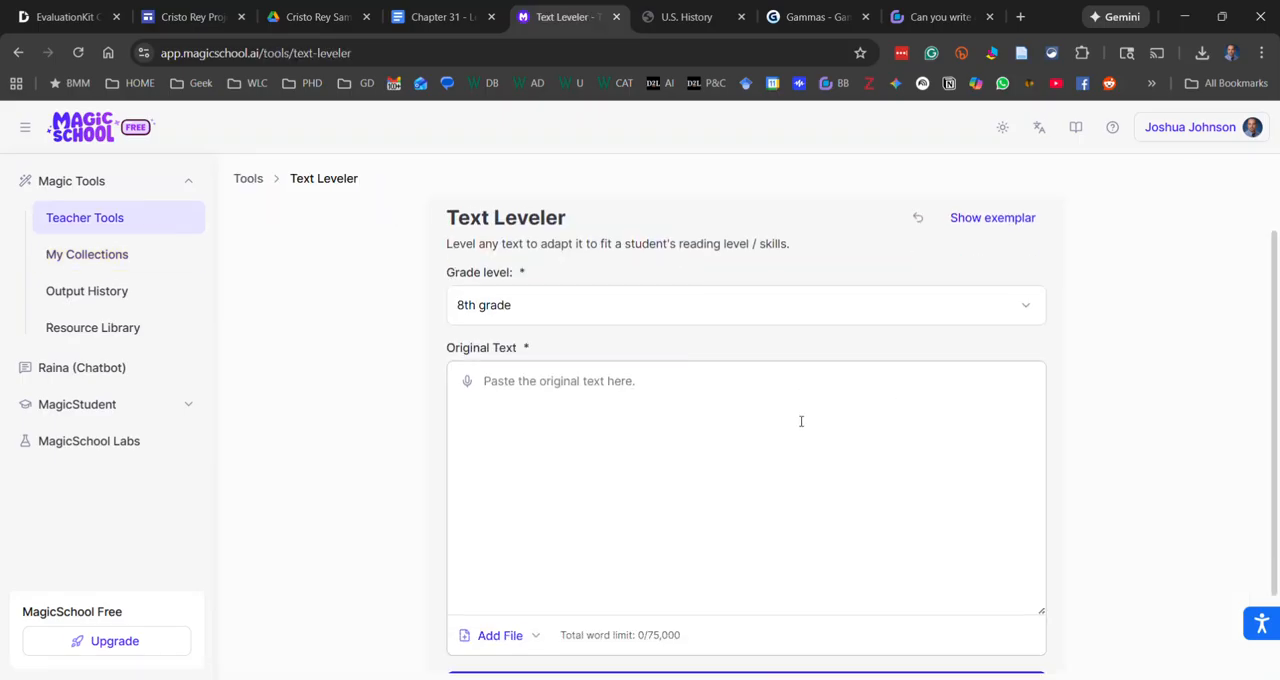
scroll(685, 541, down, 2)
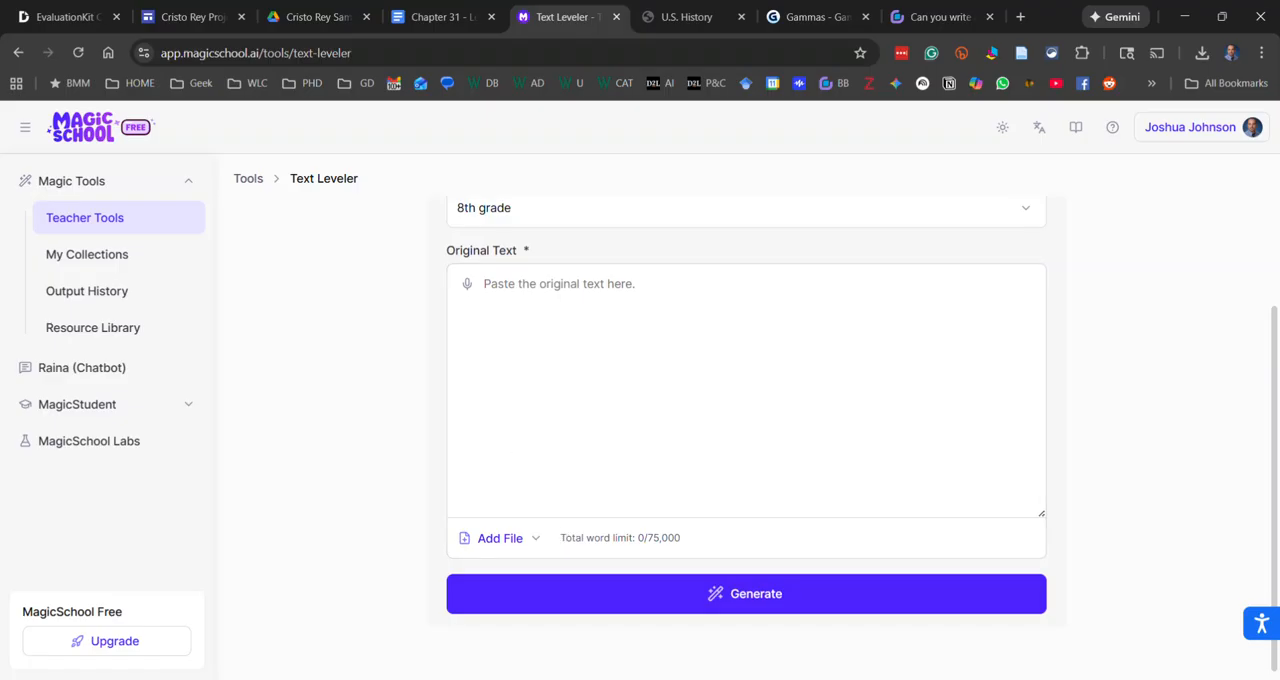
click(518, 542)
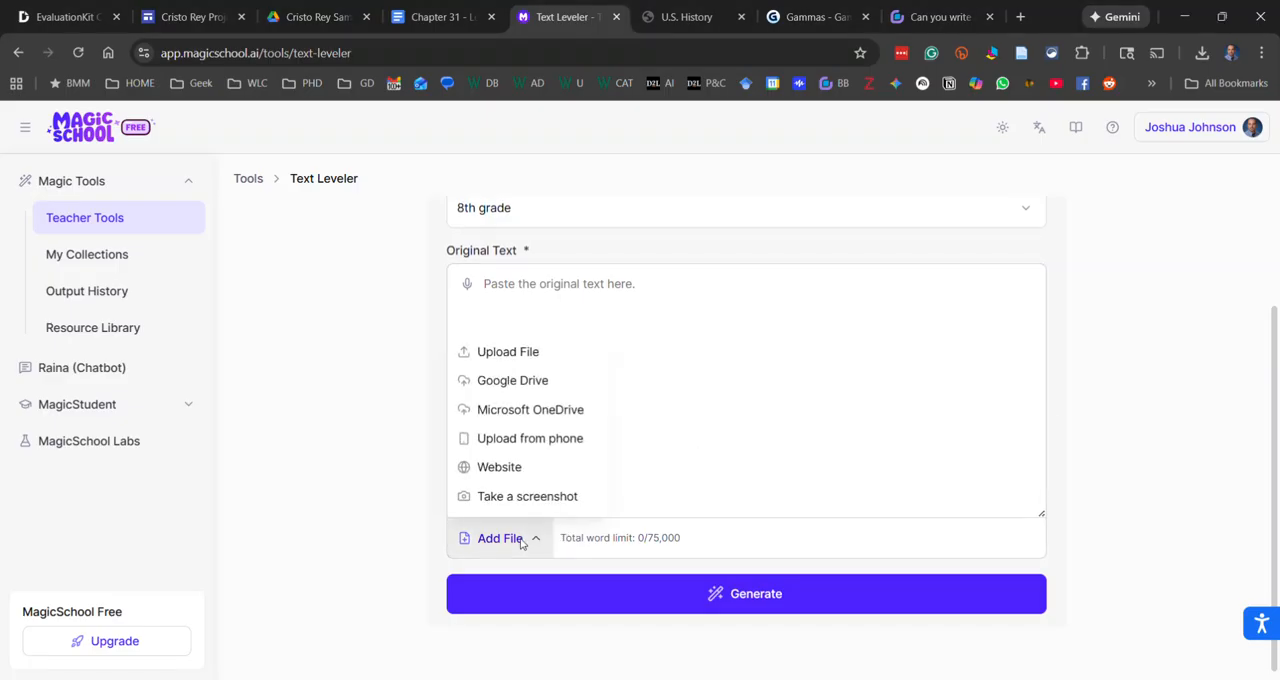
click(521, 355)
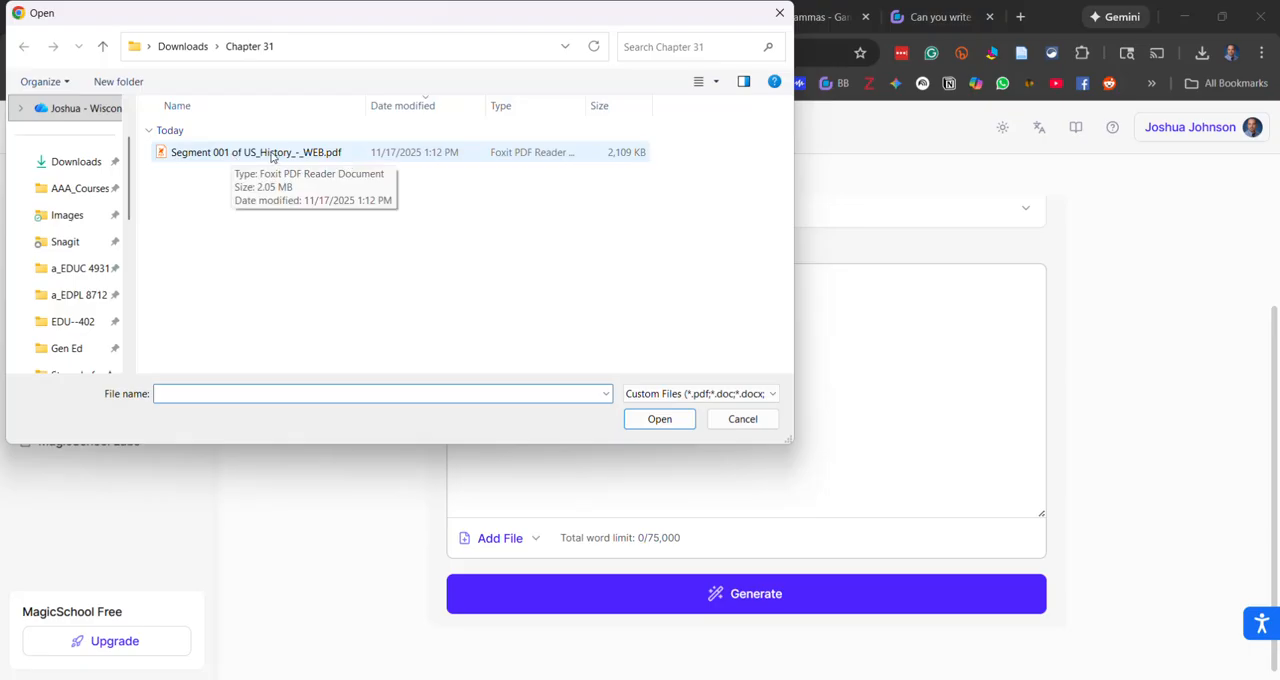
double_click(271, 152)
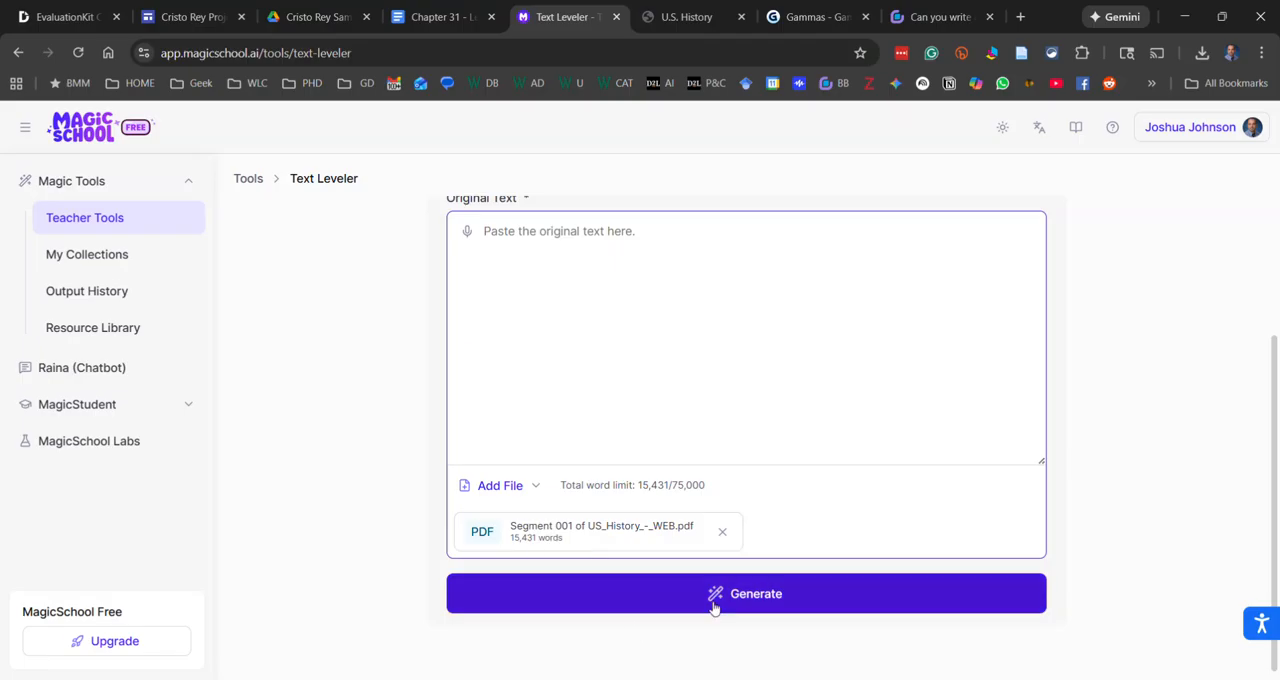
Check the 8th grade level setting and generate the leveled version of the attached PDF
scroll(677, 457, up, 2)
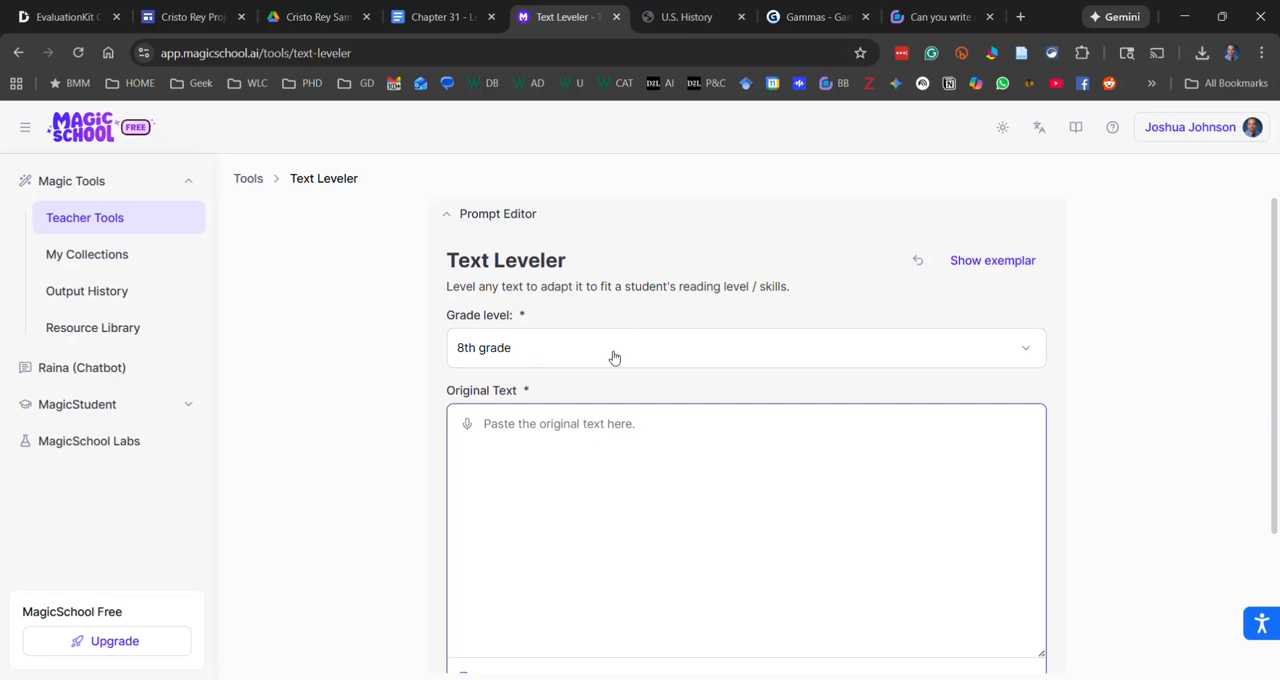
scroll(697, 408, down, 3)
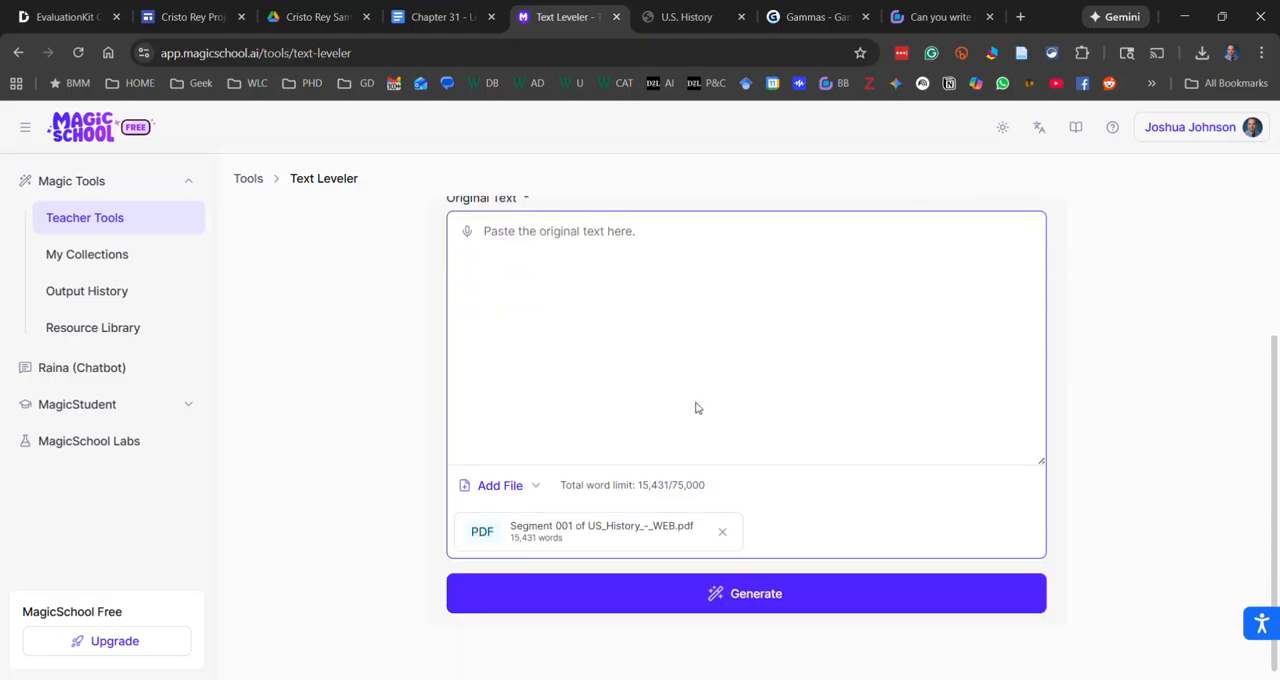
click(740, 604)
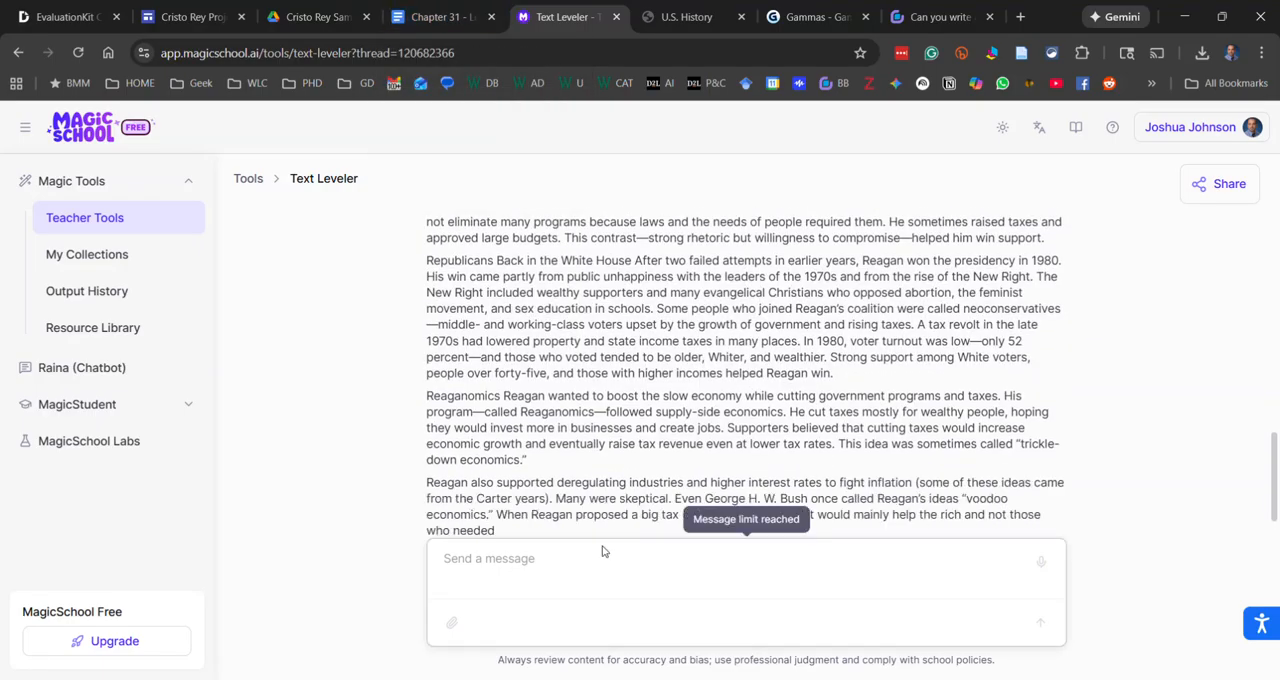
Switch to the Chapter 31 - Leveled document in Google Docs and review its rewritten text and the chapter outline list
click(455, 25)
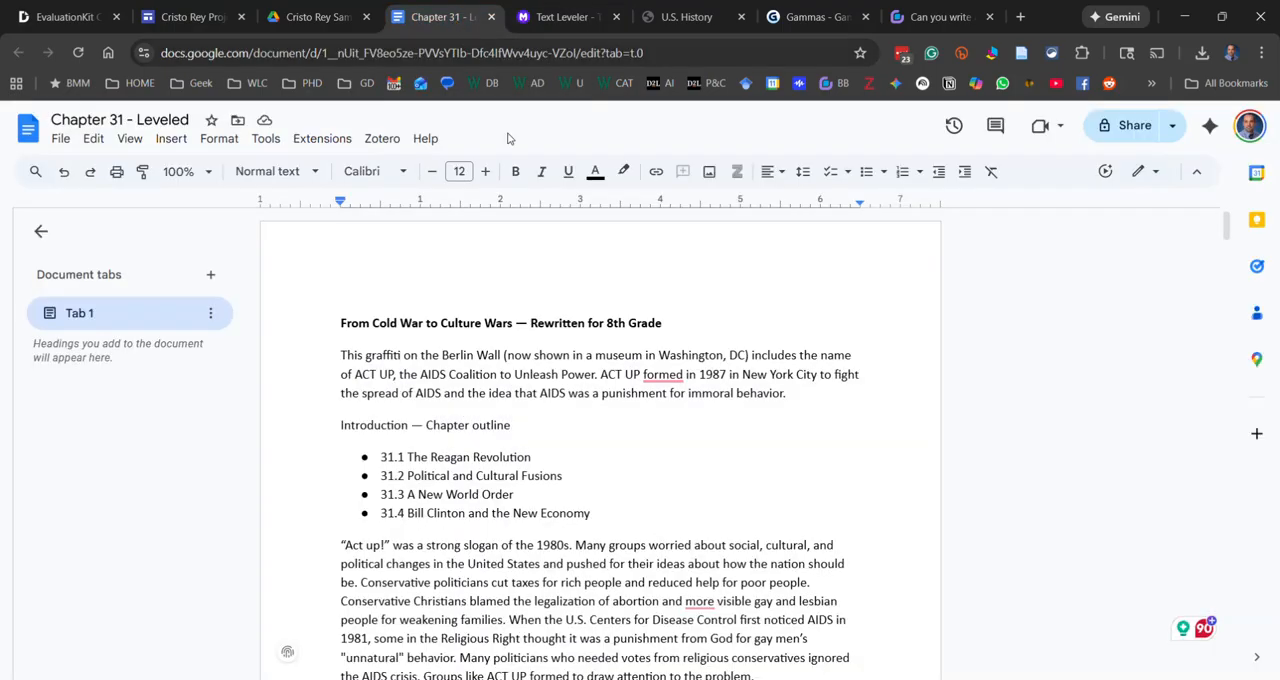
scroll(540, 368, down, 2)
scroll(540, 368, up, 2)
scroll(540, 383, down, 3)
scroll(540, 390, up, 3)
scroll(605, 405, down, 4)
scroll(535, 422, up, 2)
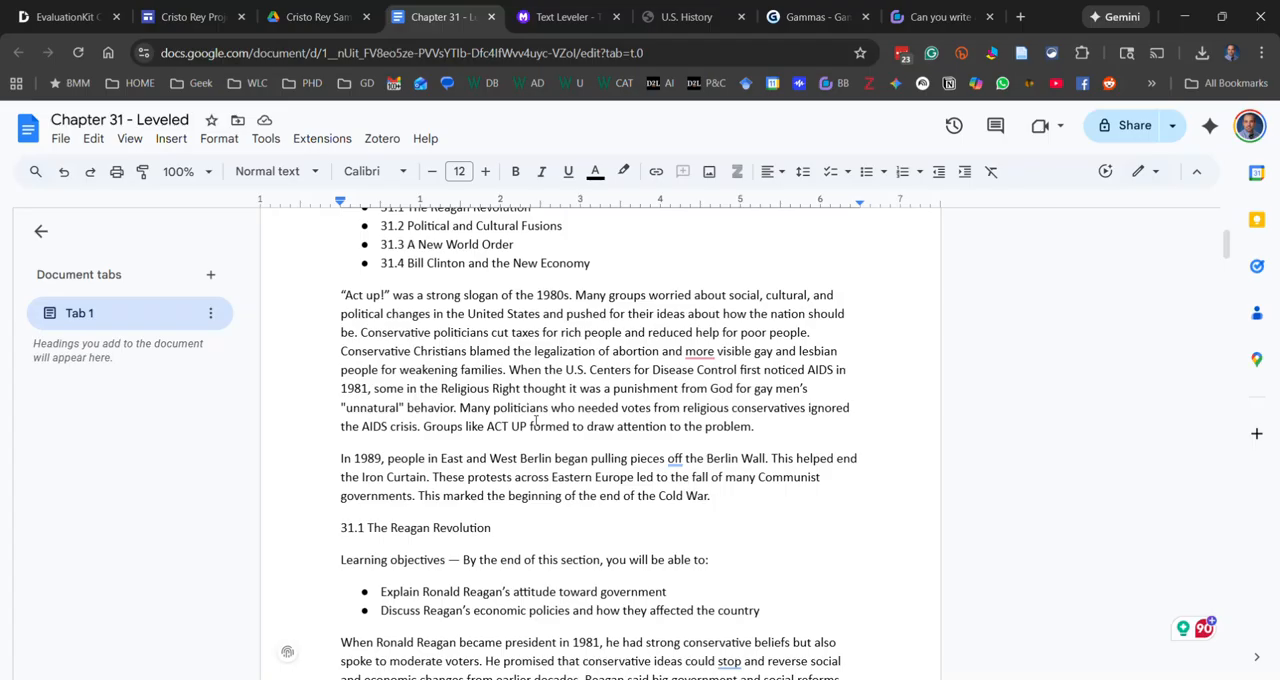
scroll(540, 421, down, 3)
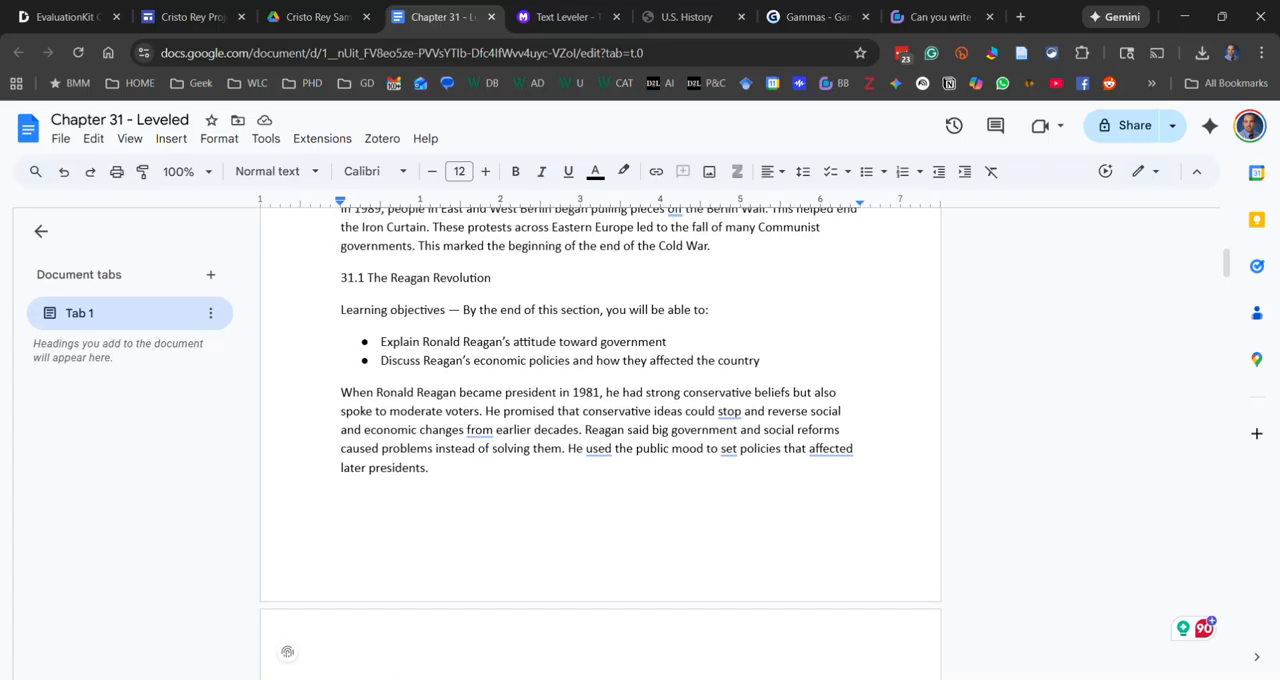
scroll(600, 360, up, 2)
scroll(614, 345, down, 5)
scroll(614, 345, down, 20)
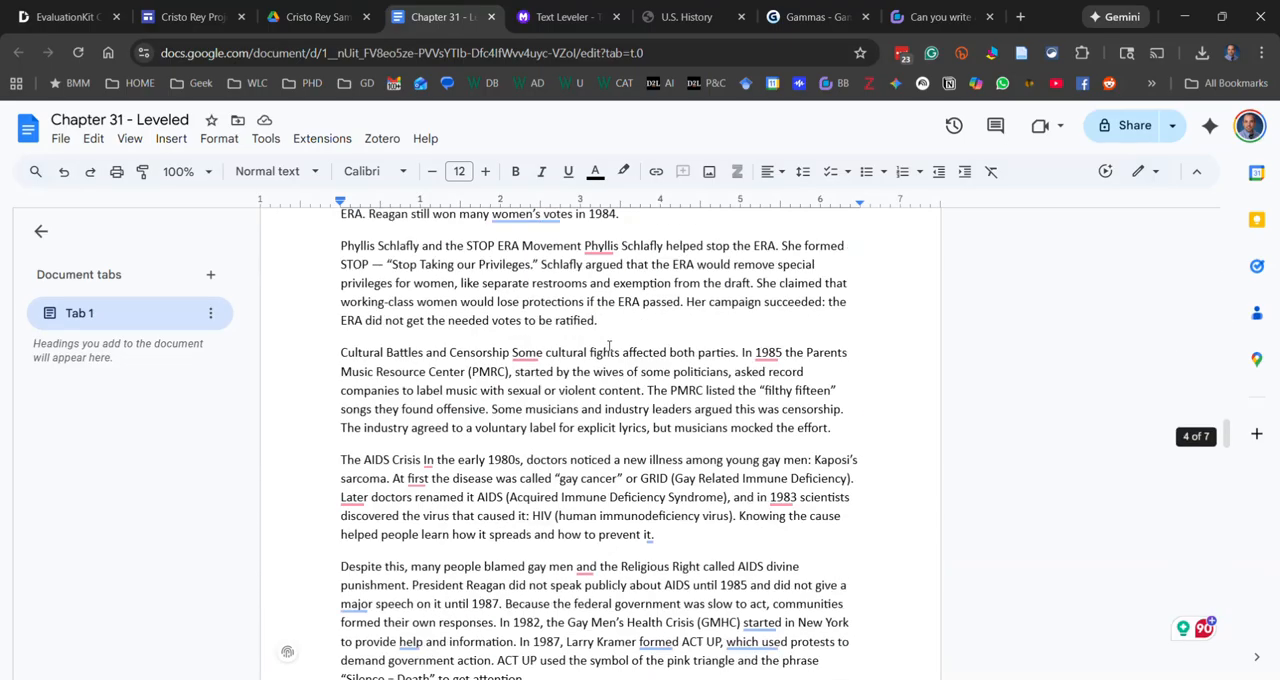
scroll(608, 345, up, 20)
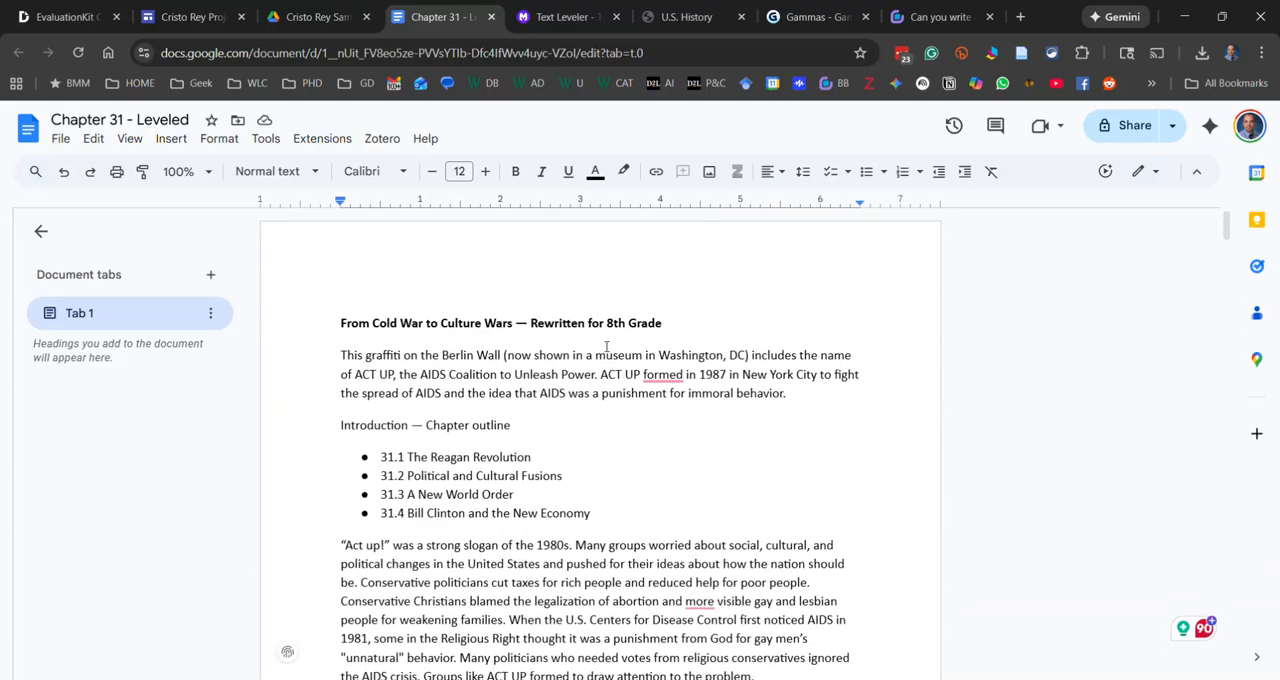
drag(378, 456, 593, 520)
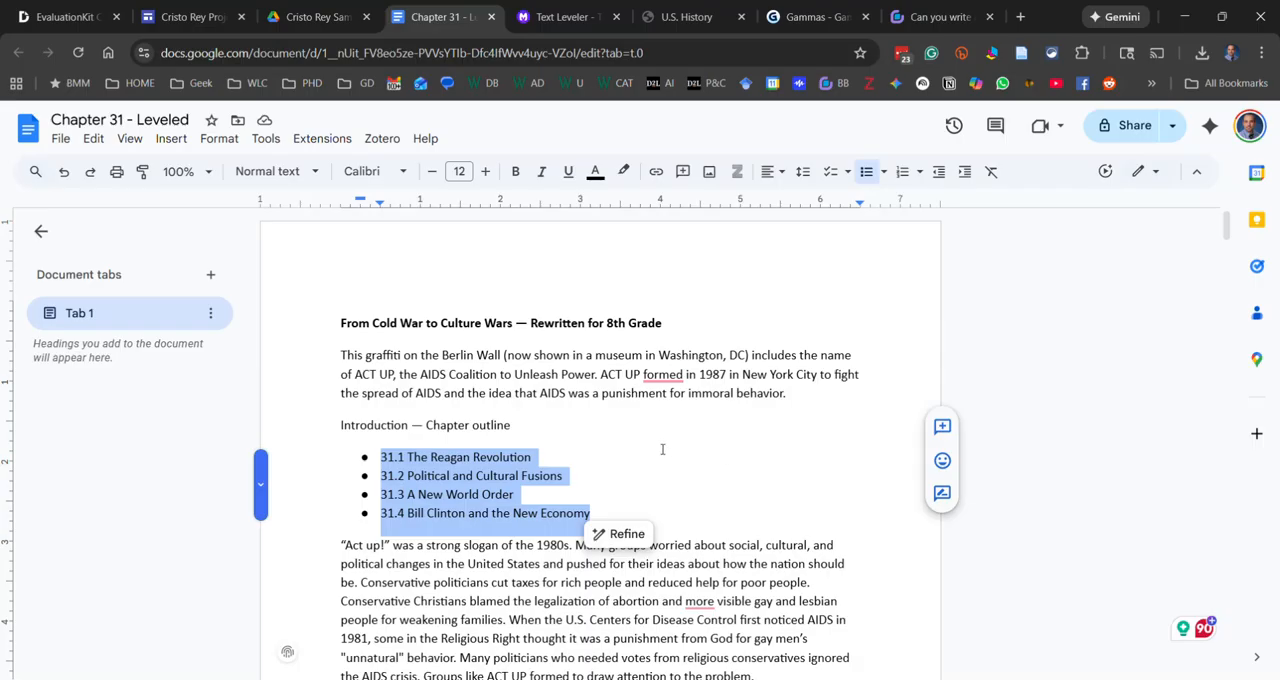
Switch to BoodleBox, start a new chat and display the available AI assistants
click(917, 25)
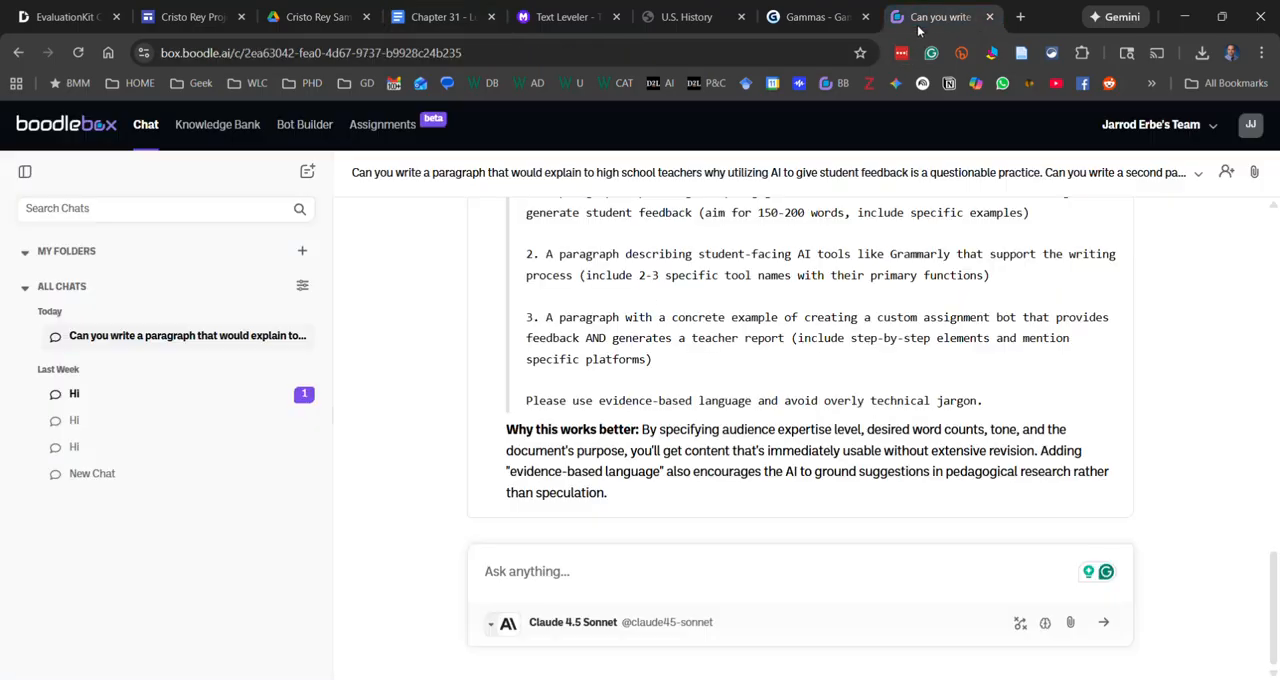
scroll(380, 366, up, 5)
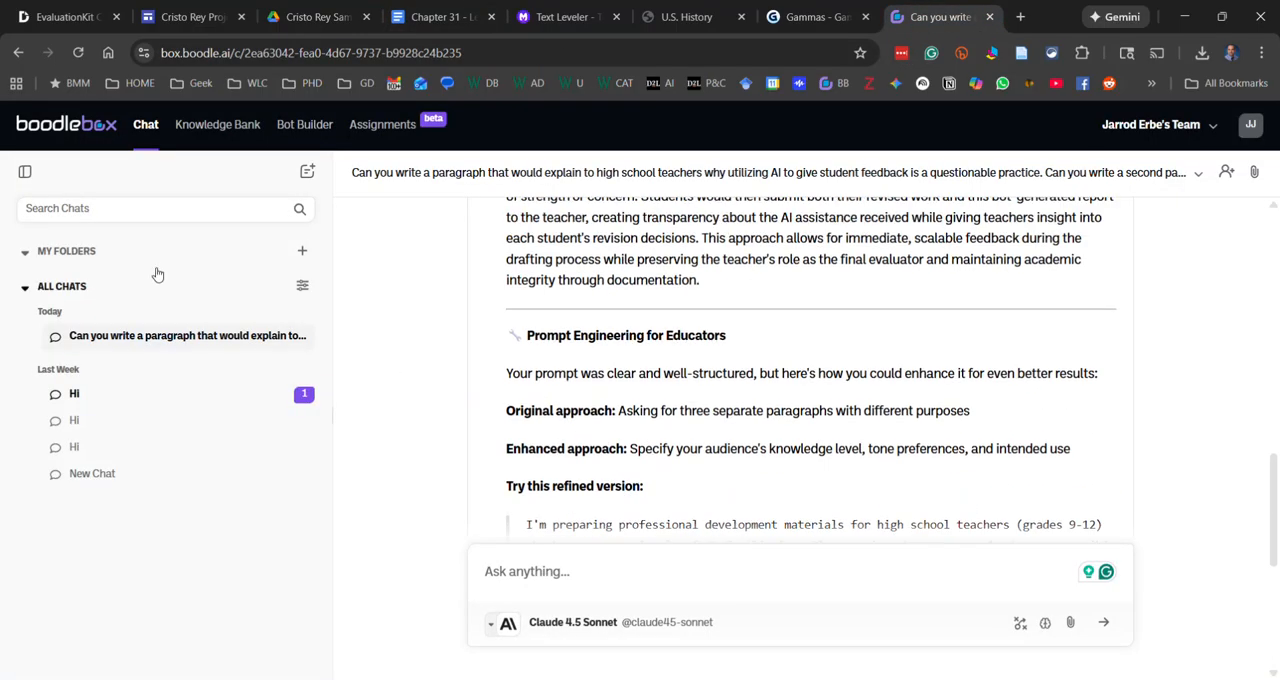
scroll(455, 255, up, 10)
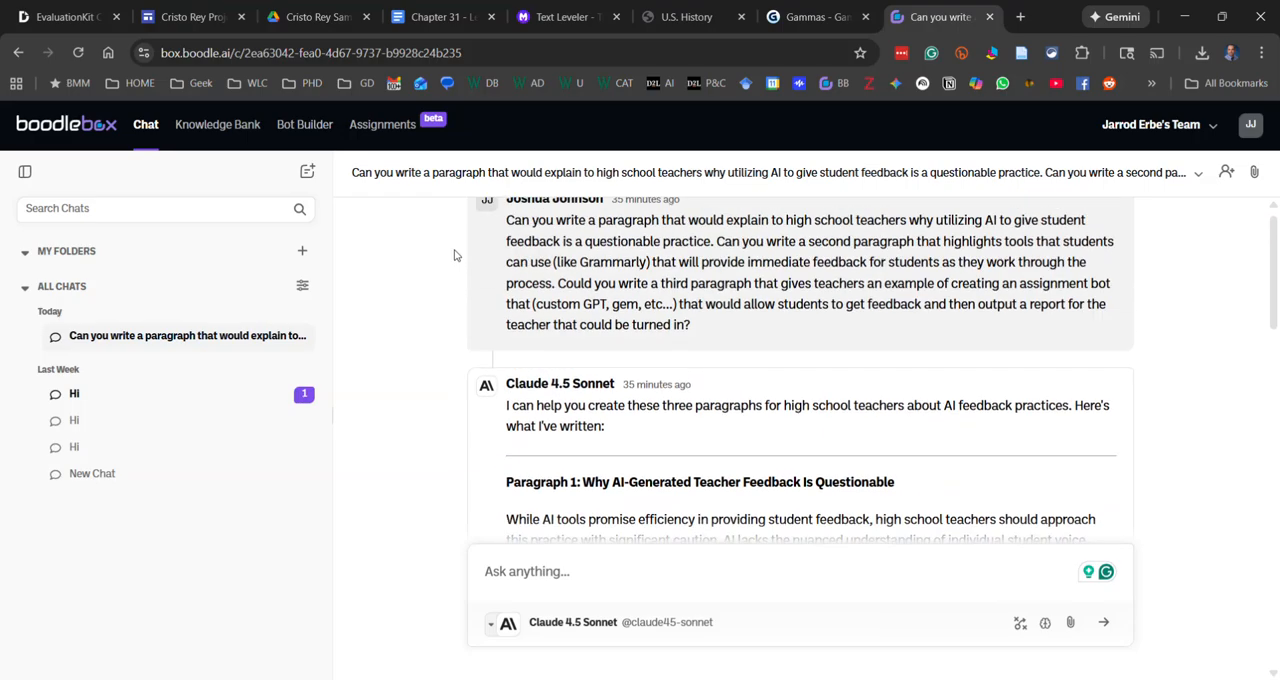
click(309, 172)
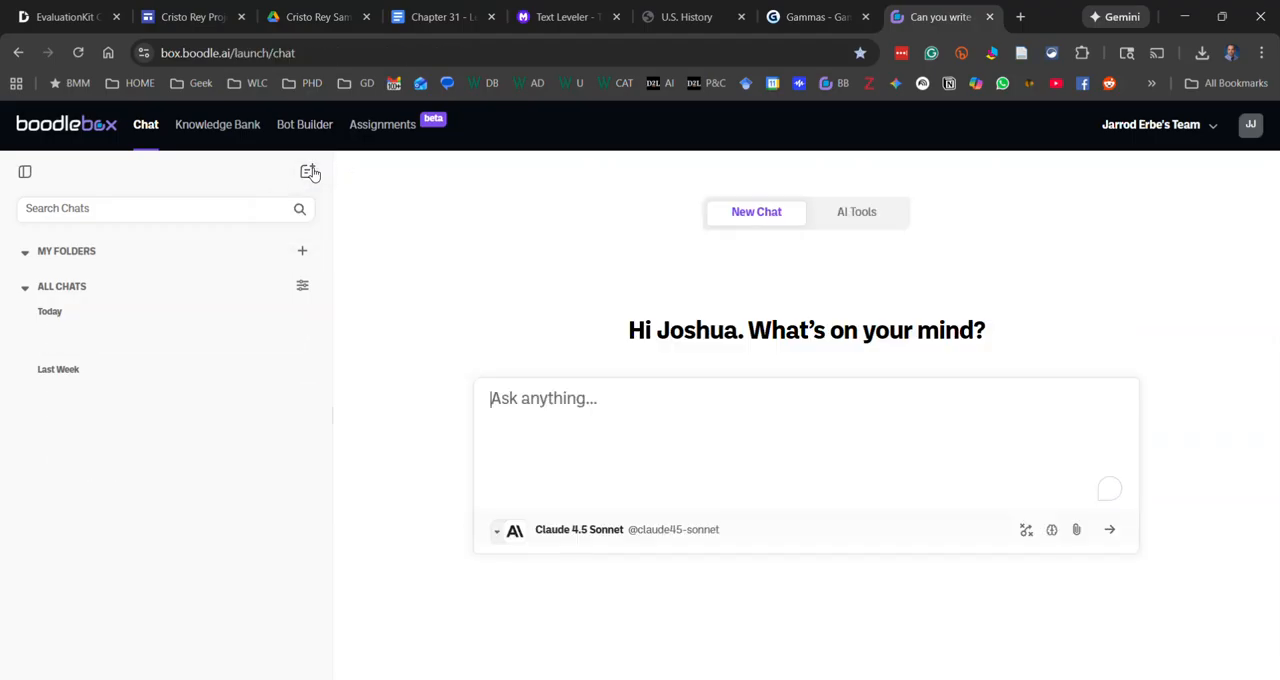
click(889, 222)
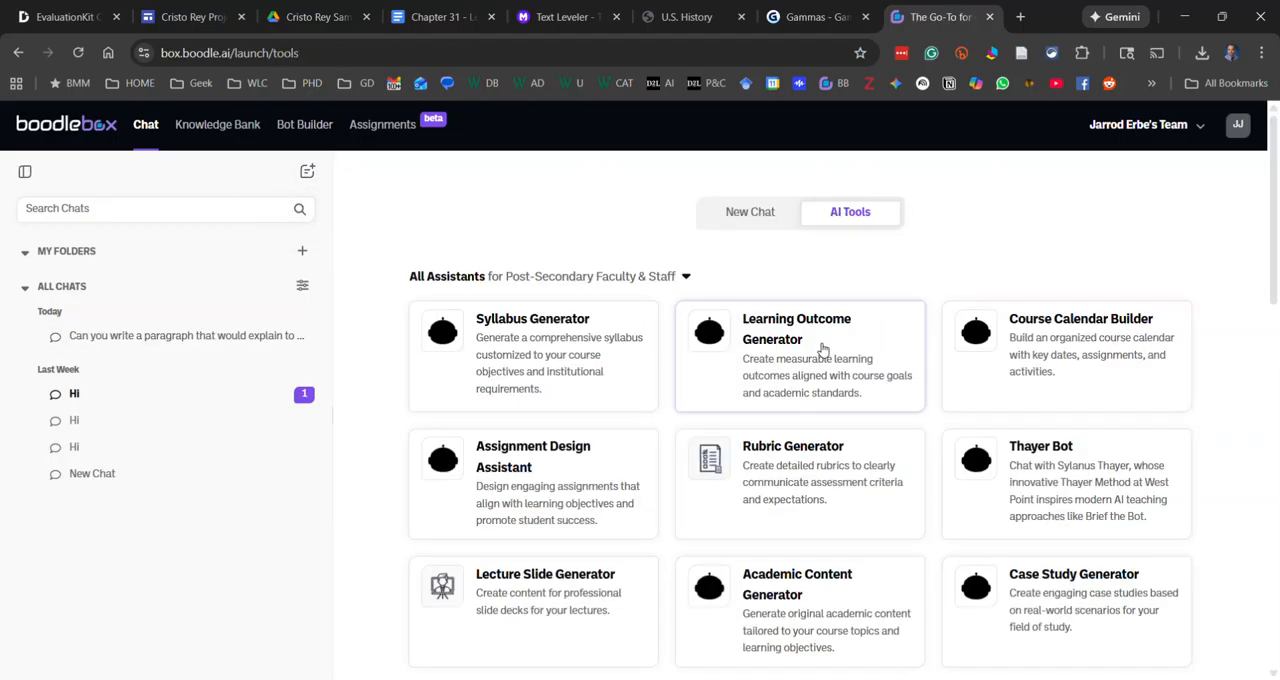
Filter the assistants to Content Creation & Scholarly Resources and start a chat with the Lecture Slide Generator
scroll(742, 328, down, 7)
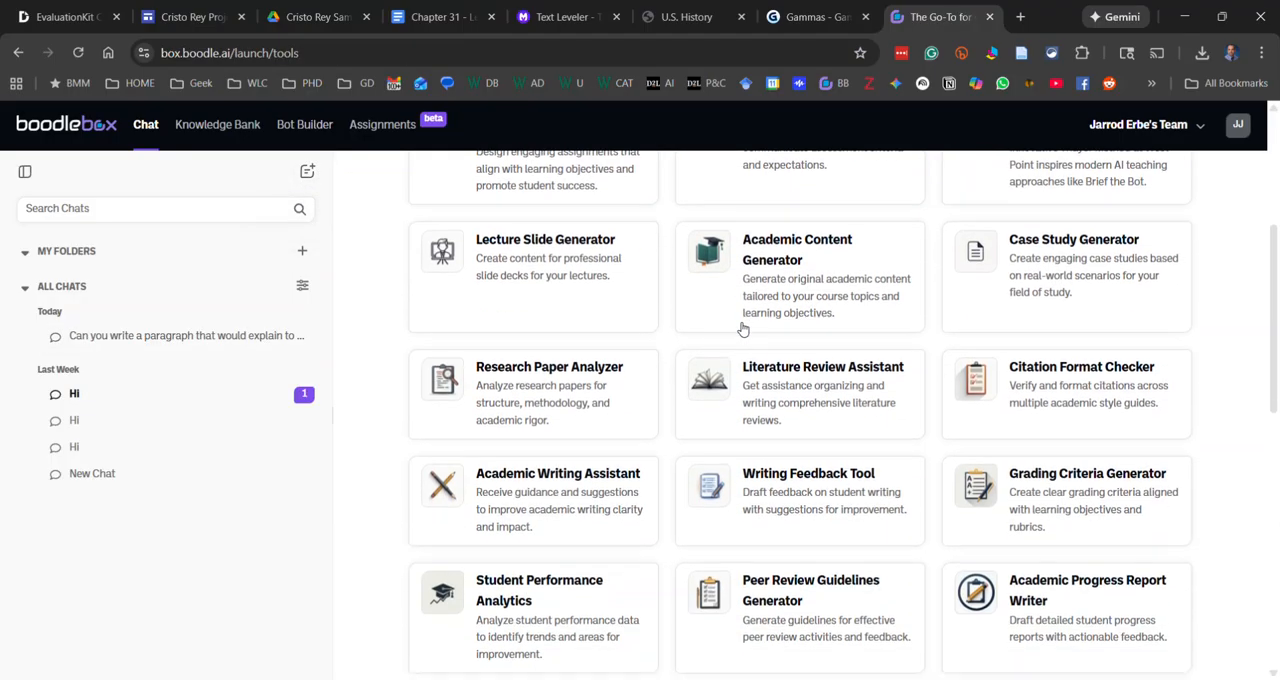
scroll(740, 328, down, 4)
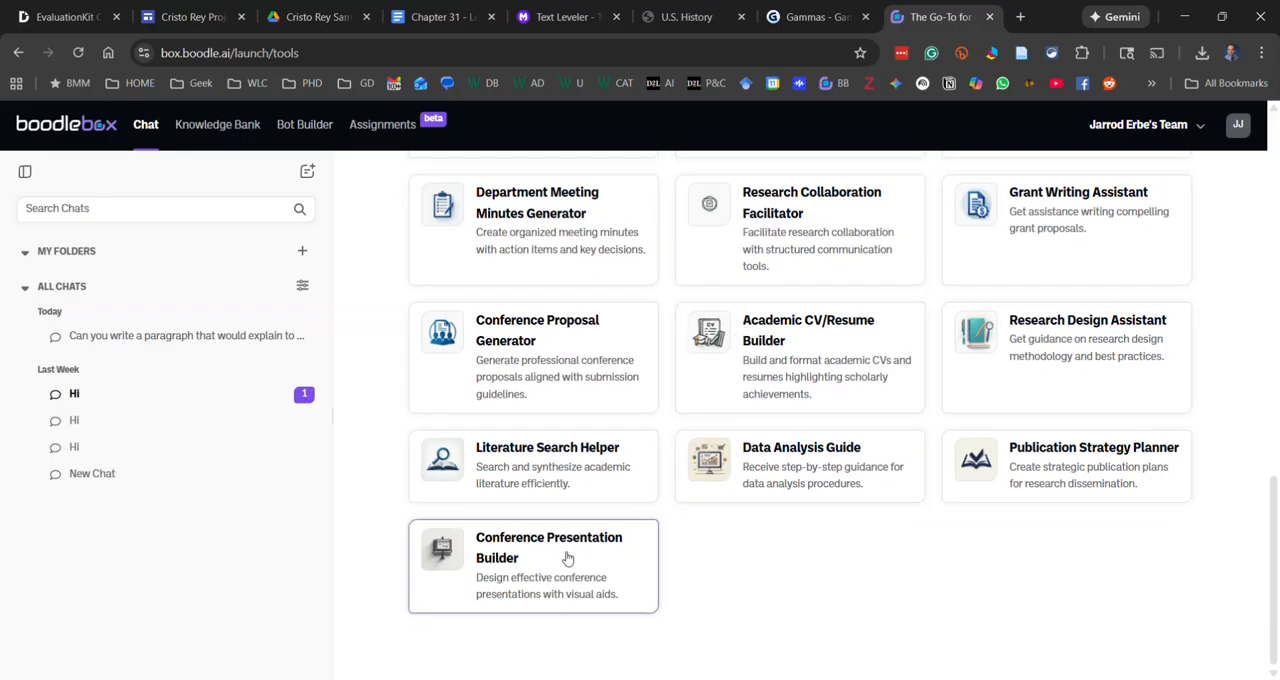
scroll(522, 437, up, 5)
scroll(522, 437, up, 6)
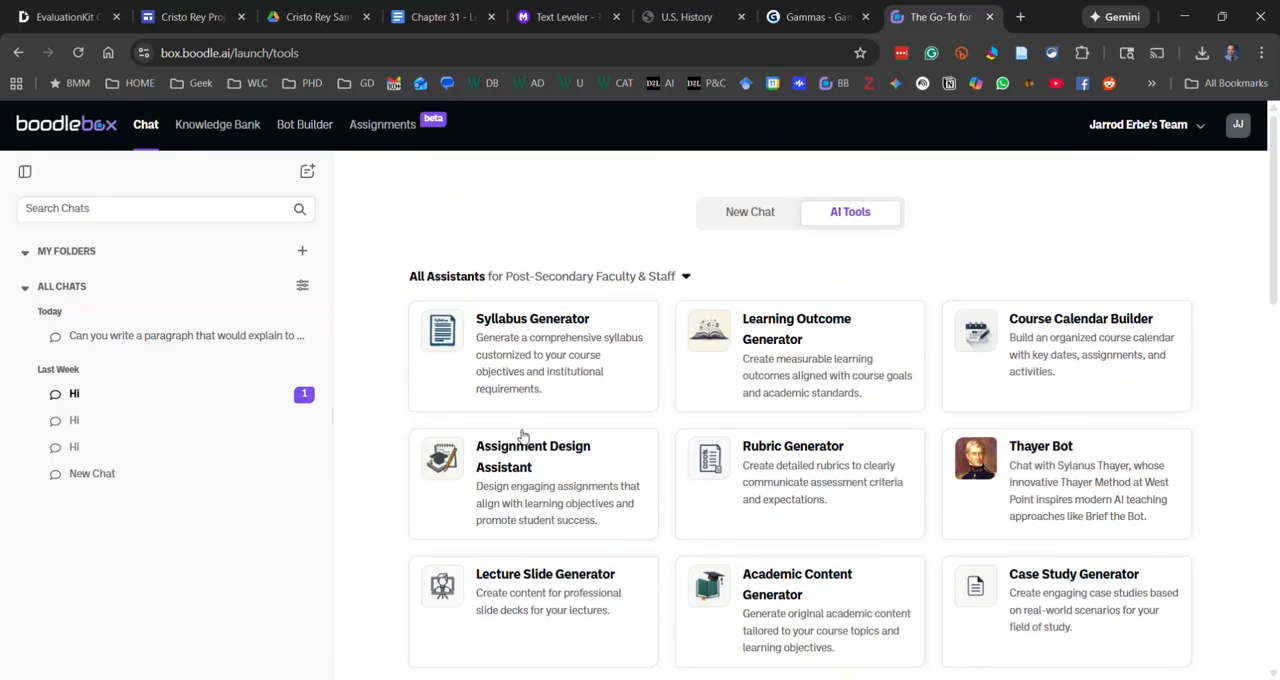
click(658, 277)
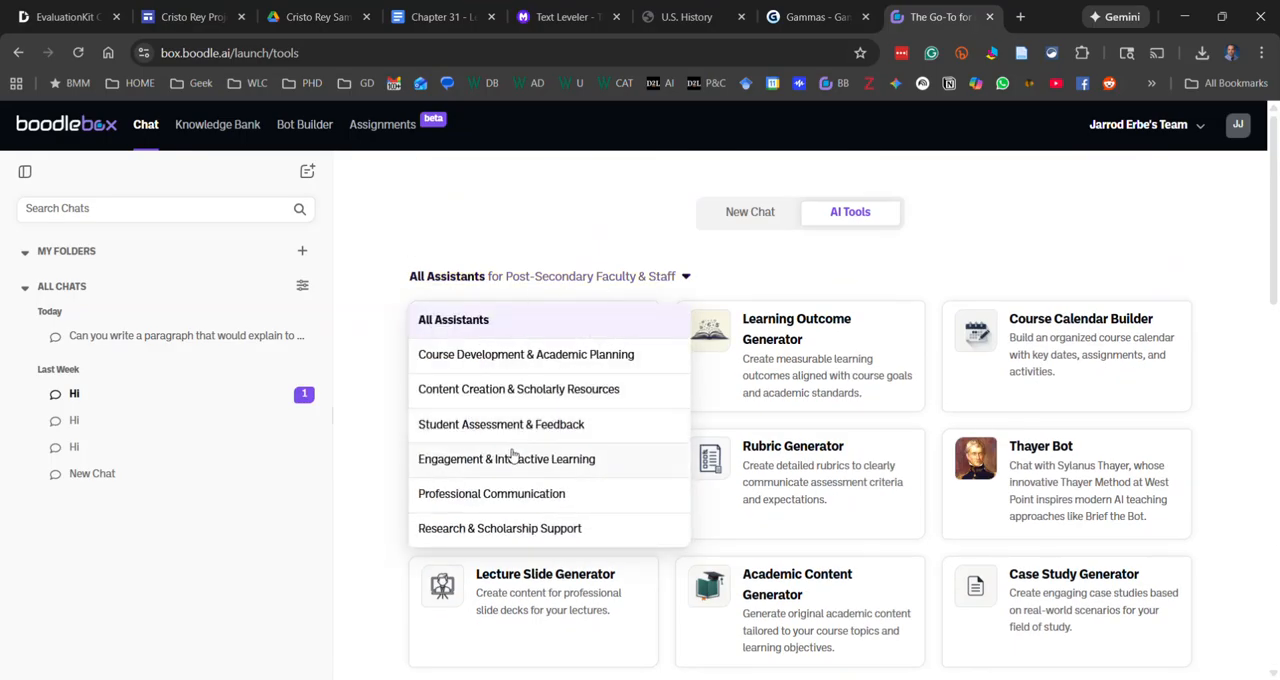
click(520, 392)
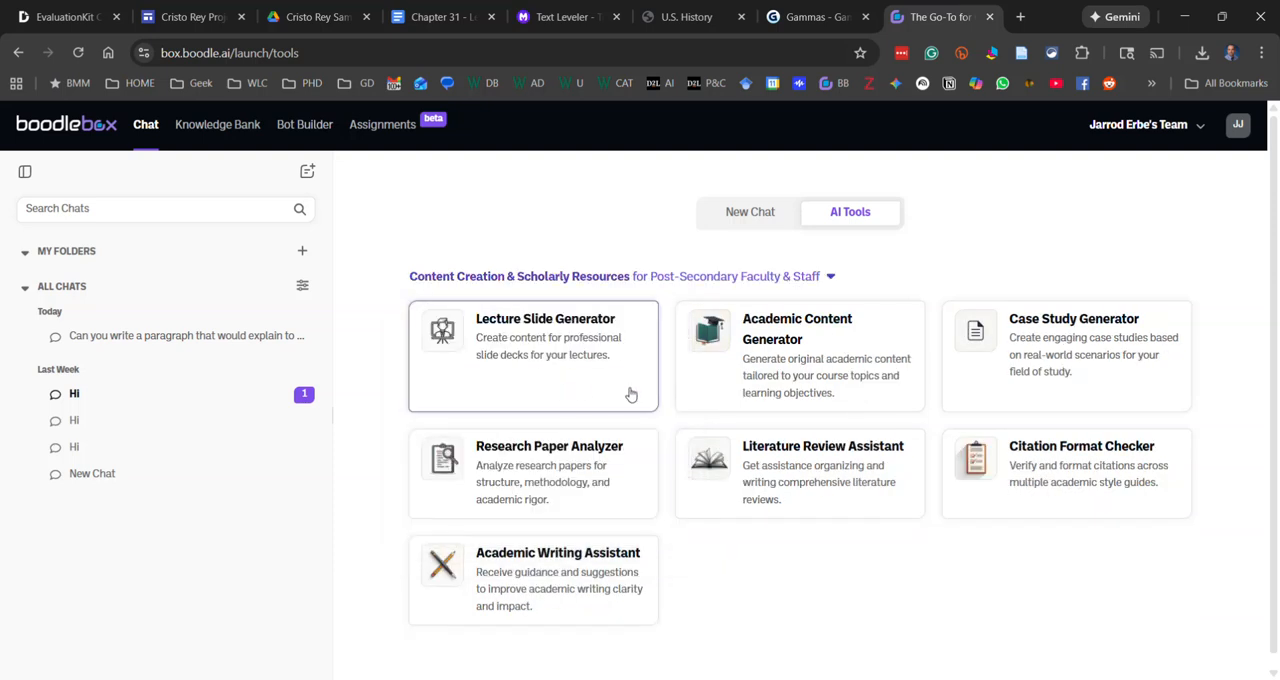
click(537, 366)
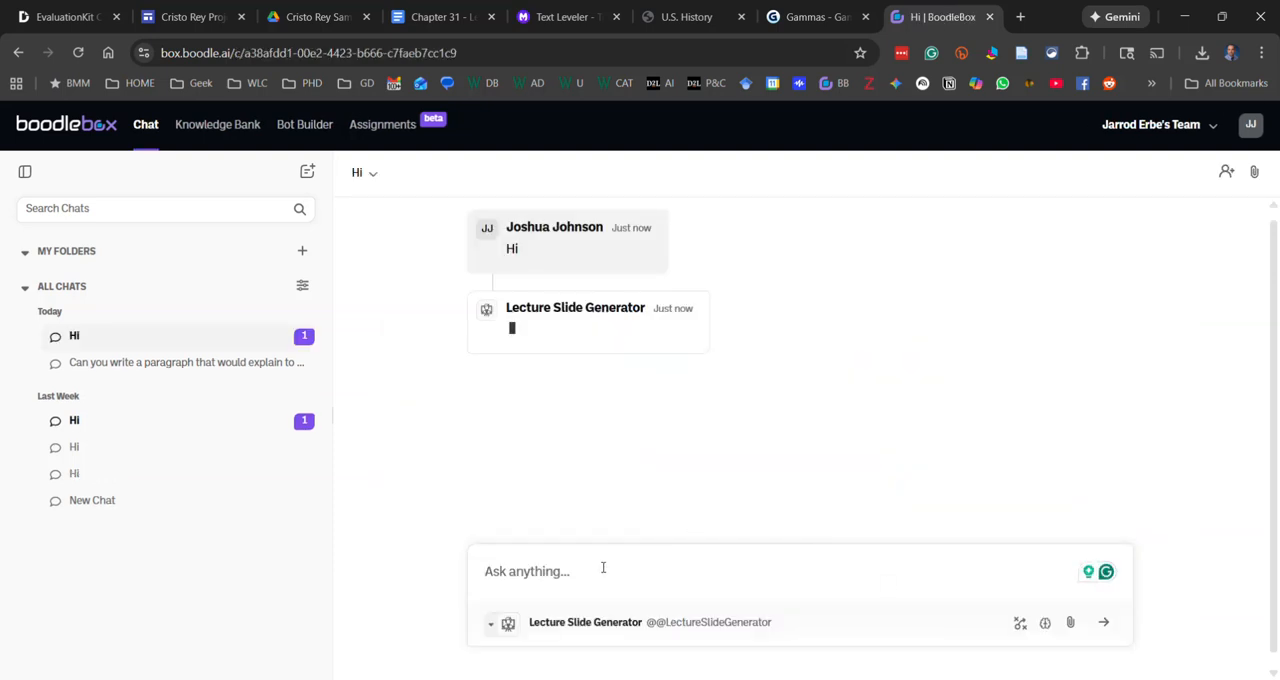
Return to the Chapter 31 - Leveled document and select its entire text
click(432, 8)
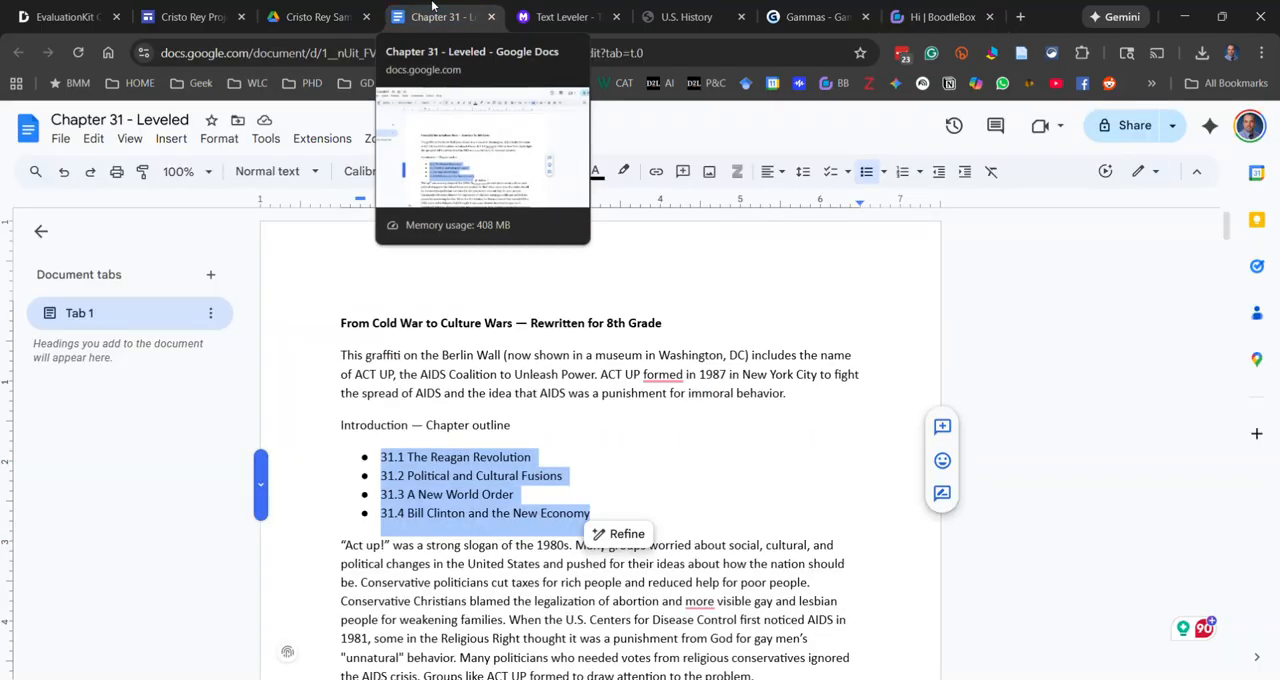
click(520, 384)
key(ctrl+a)
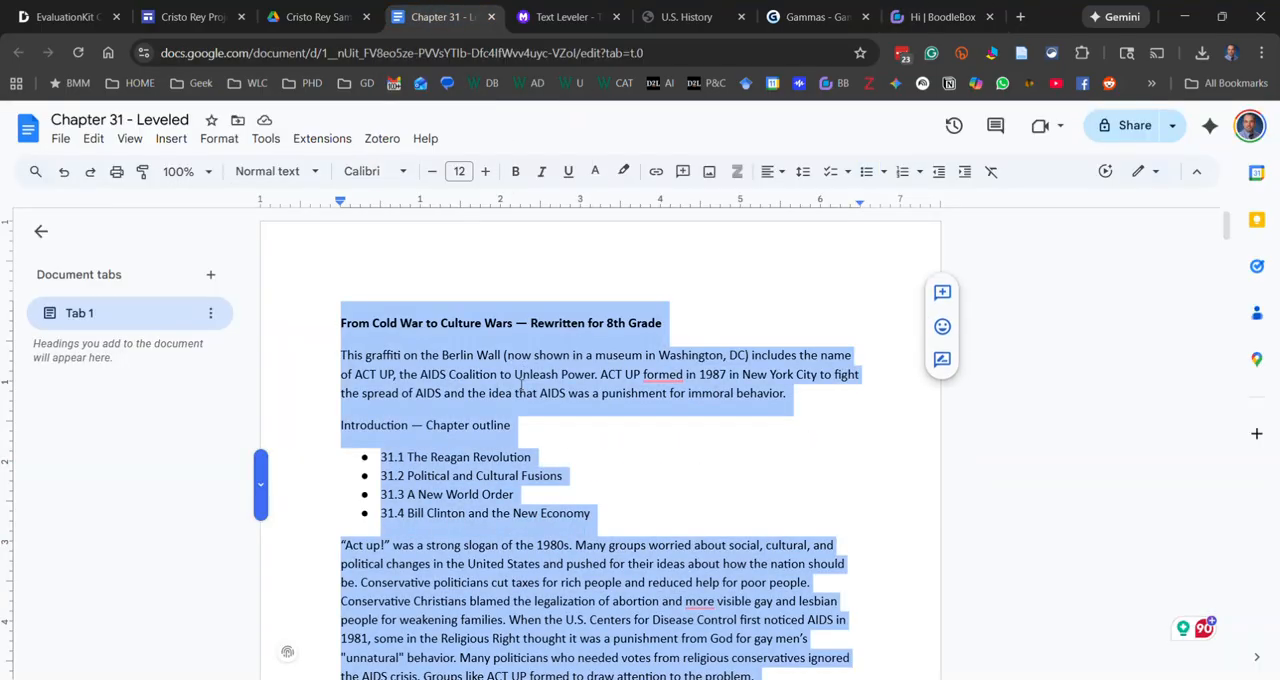
Switch back to the BoodleBox chat with the Lecture Slide Generator
click(790, 16)
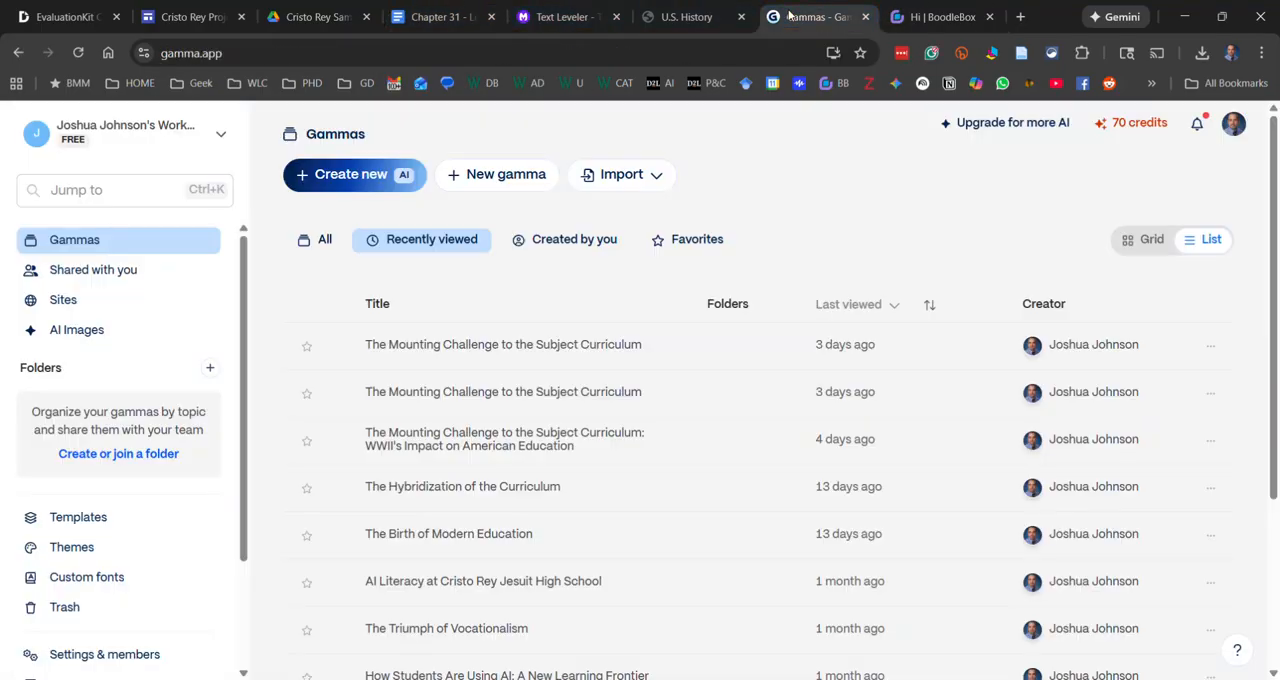
click(690, 17)
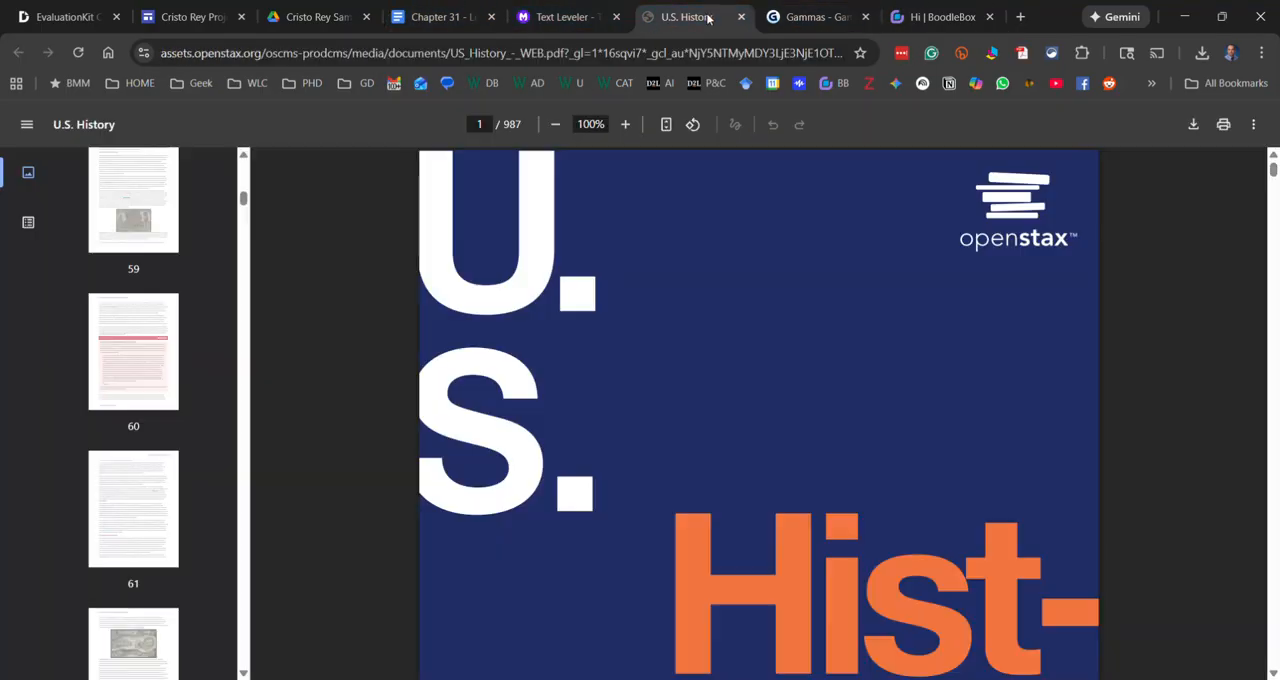
click(935, 17)
scroll(593, 328, down, 1)
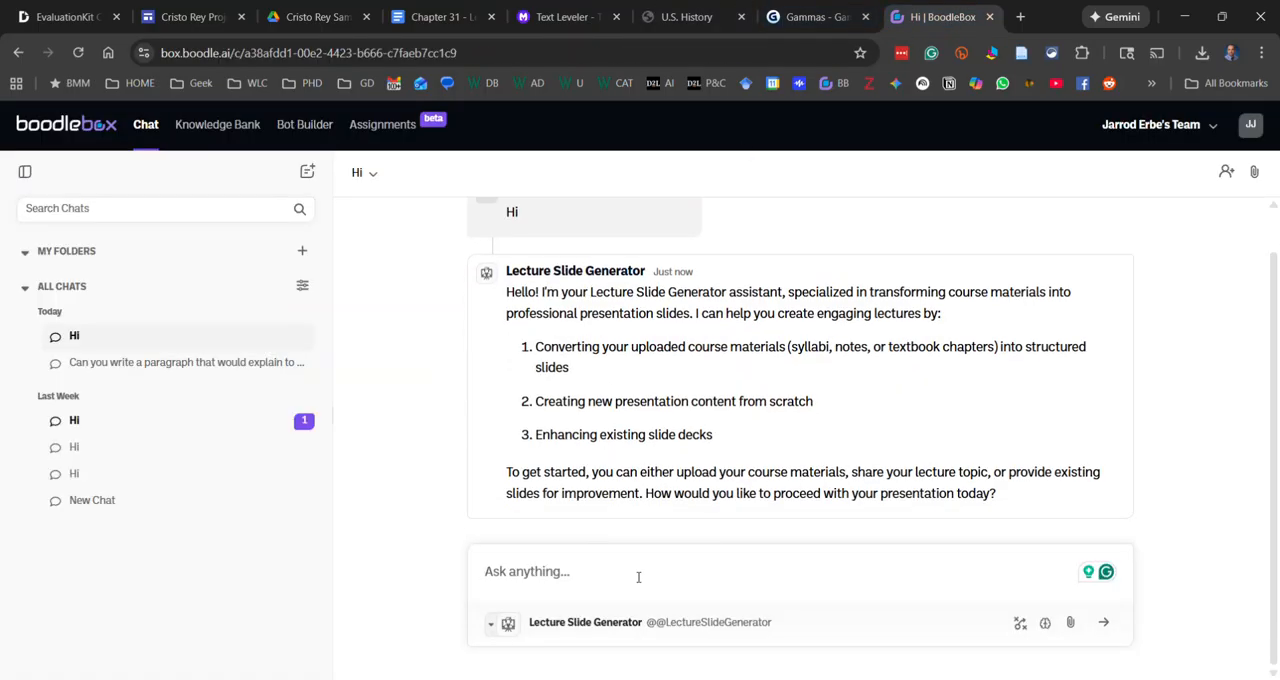
Send the prompt "Make me a 10 slide presentation based on this content." followed by the pasted leveled chapter text
text(Make me a )
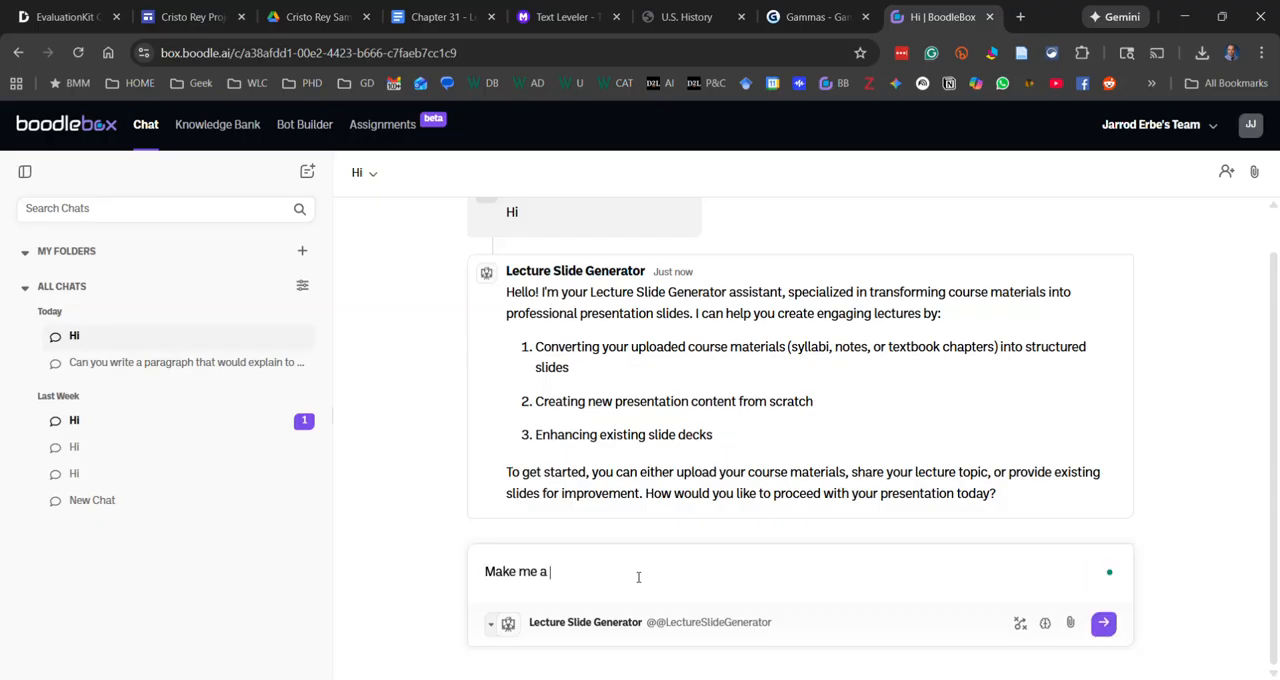
text(10 slide presentation based on this )
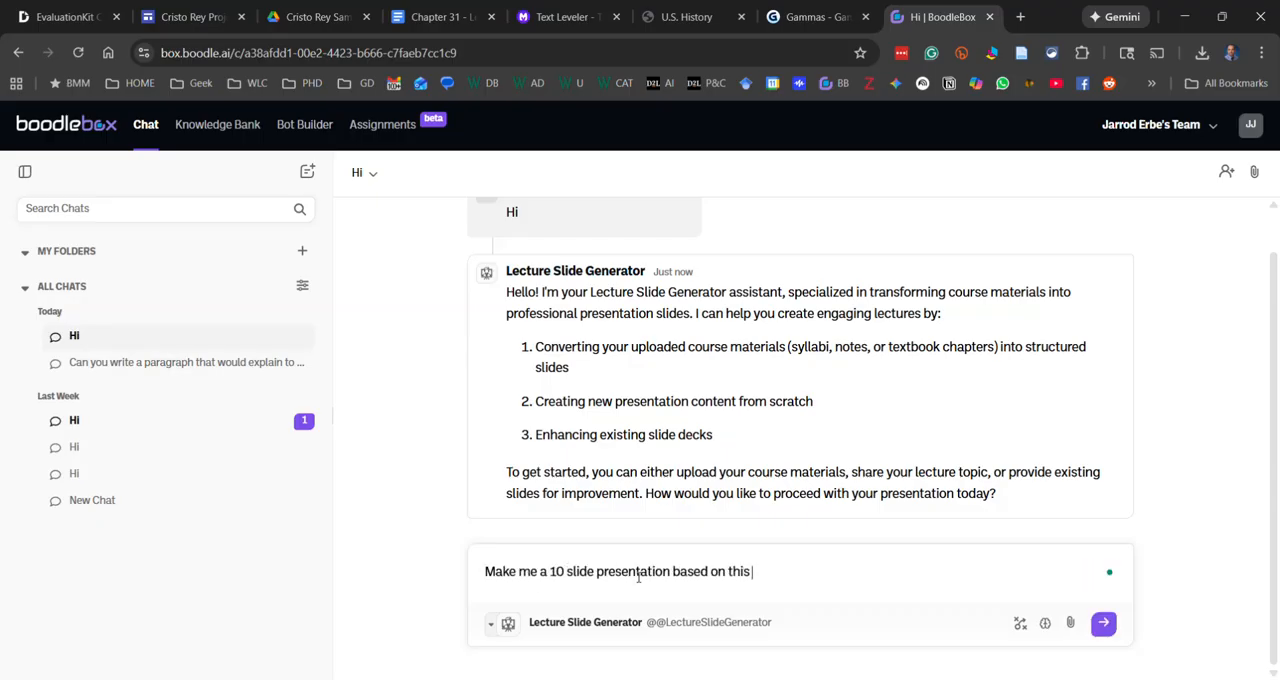
text(content.)
key(shift+Return)
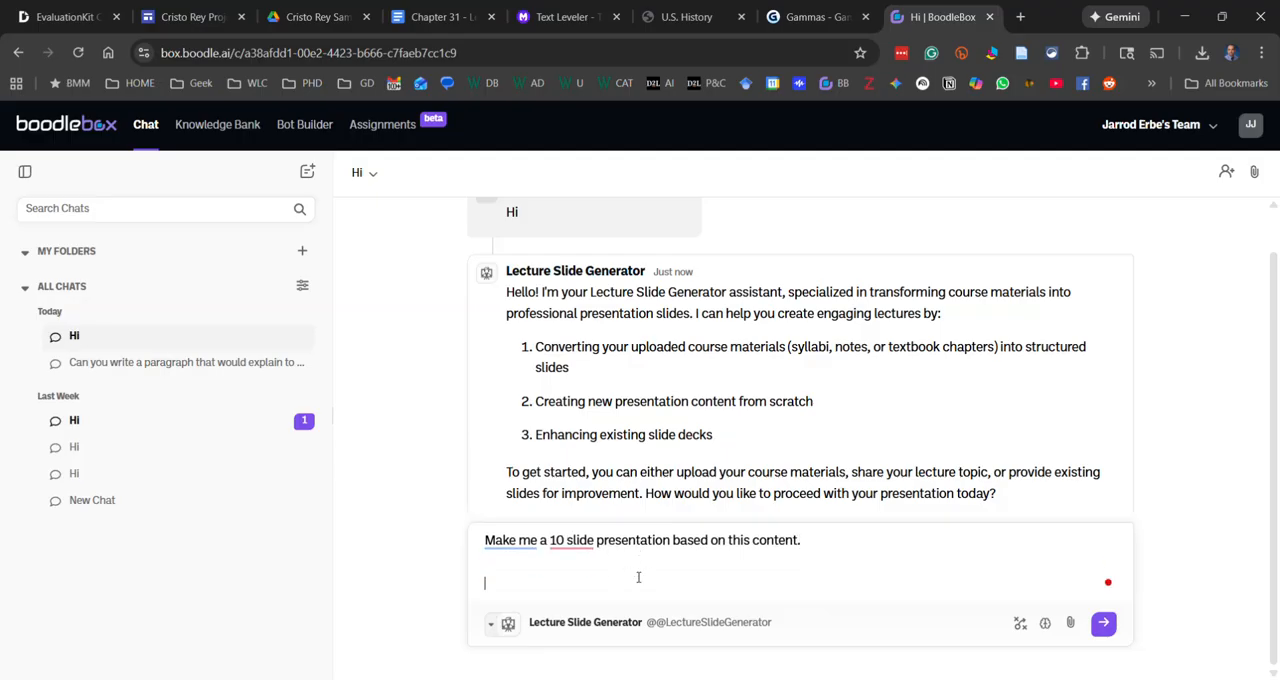
key(ctrl+v)
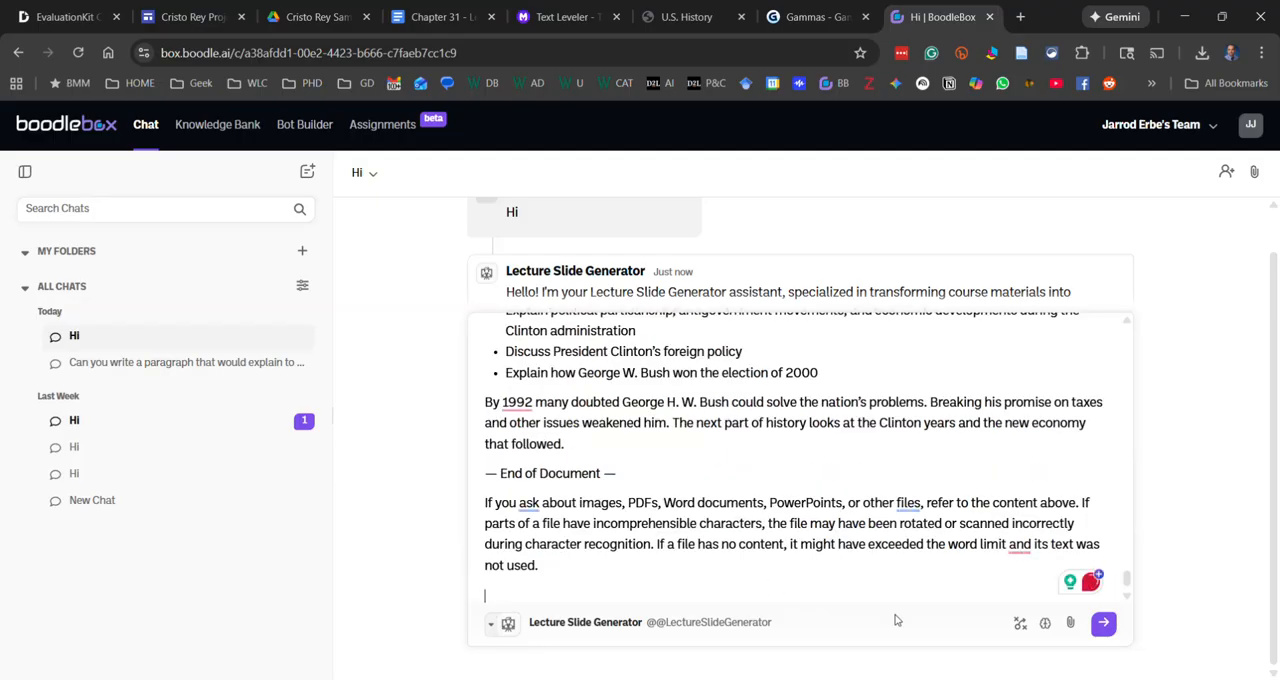
click(1103, 622)
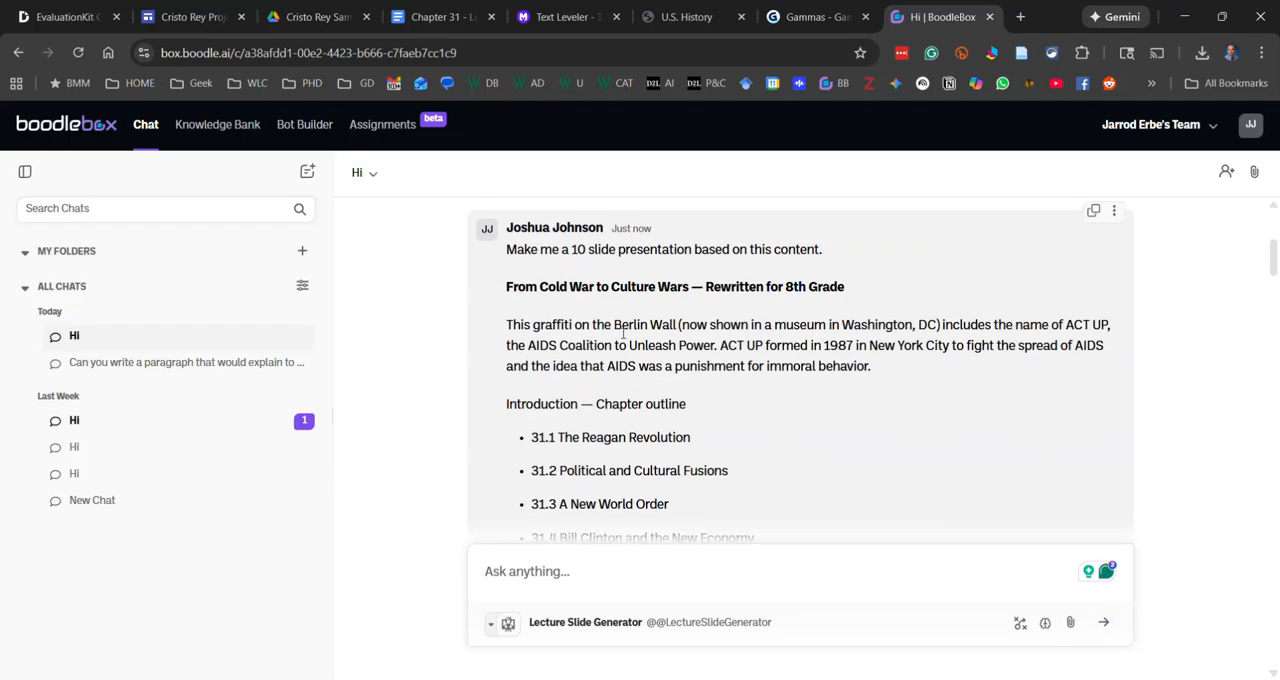
Review the generated 10-slide outline and the suggested prompt improvements that follow it
scroll(1043, 394, down, 4)
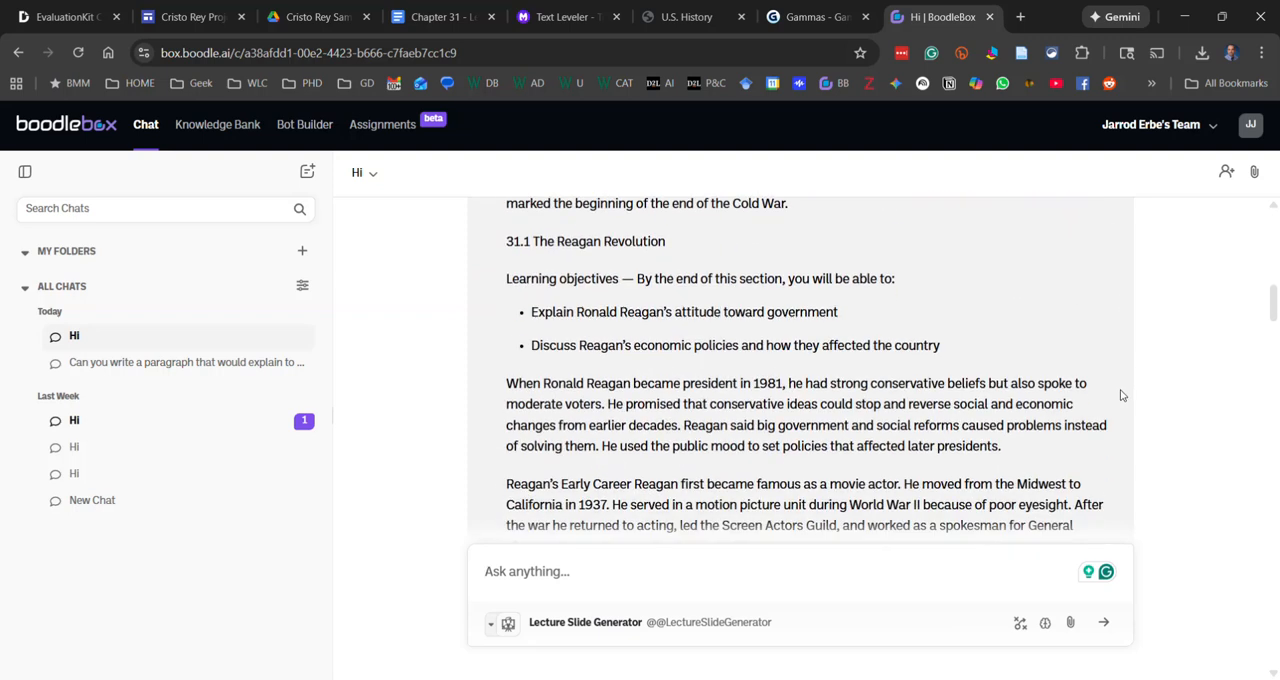
scroll(1117, 397, up, 5)
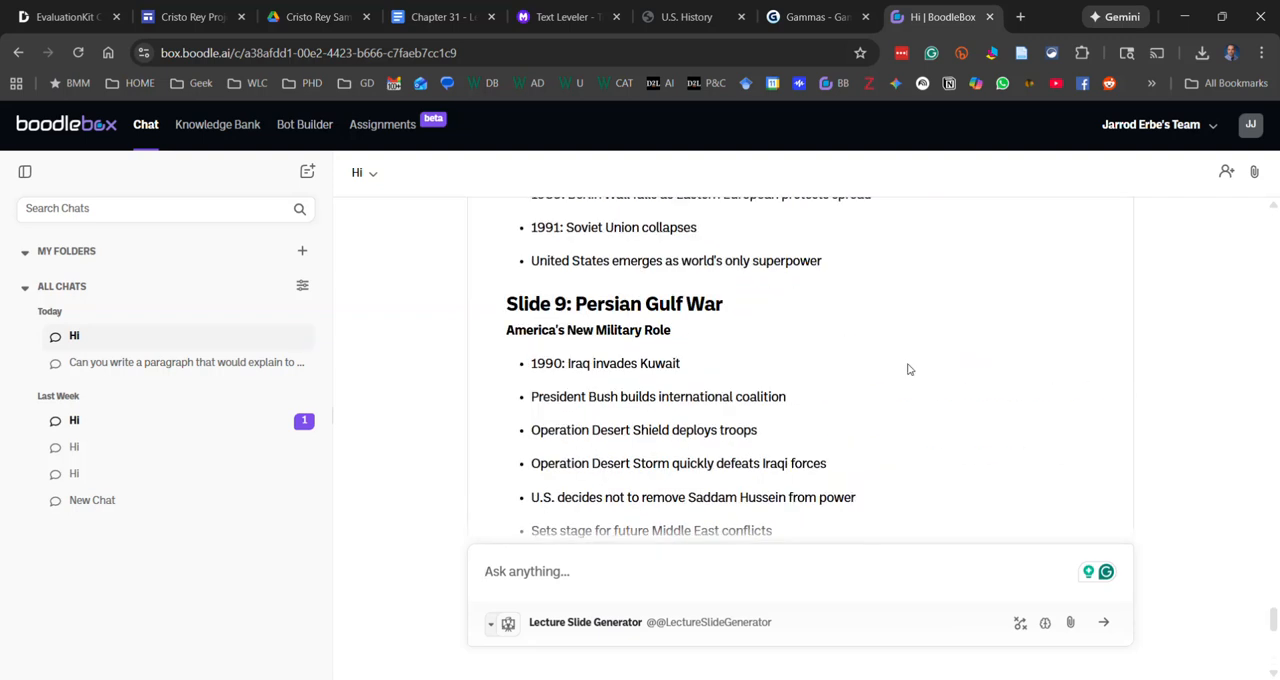
scroll(753, 337, up, 10)
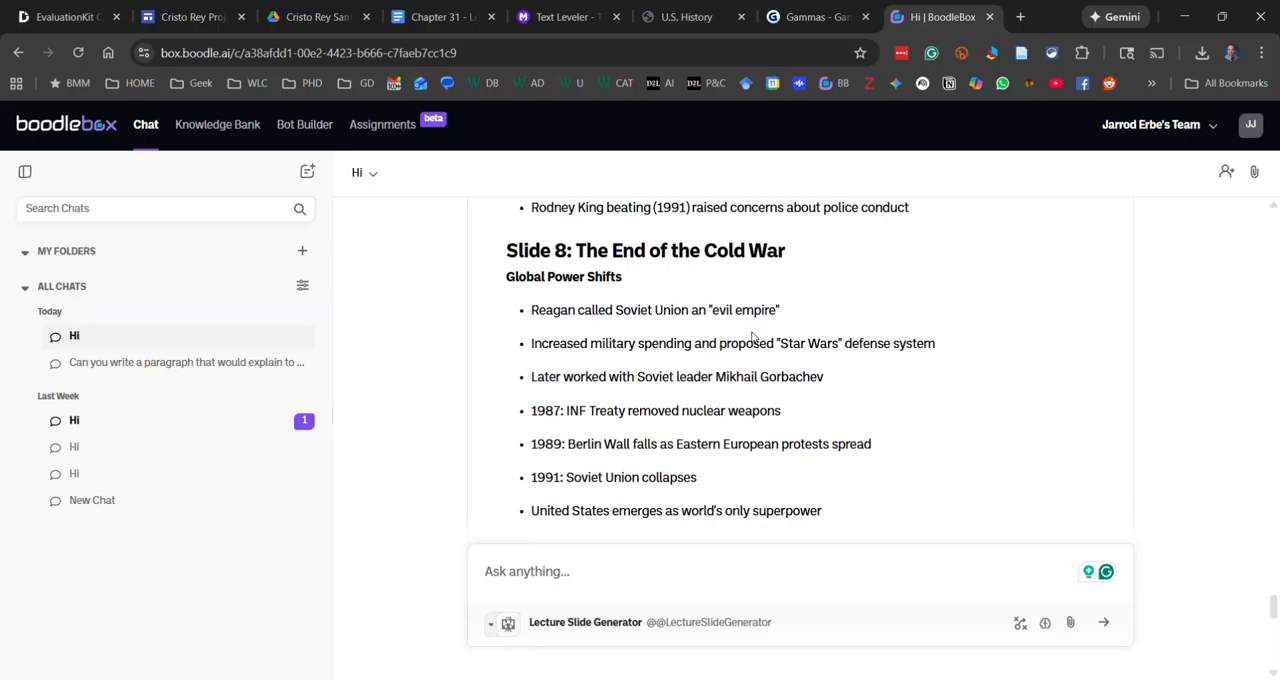
scroll(753, 337, up, 10)
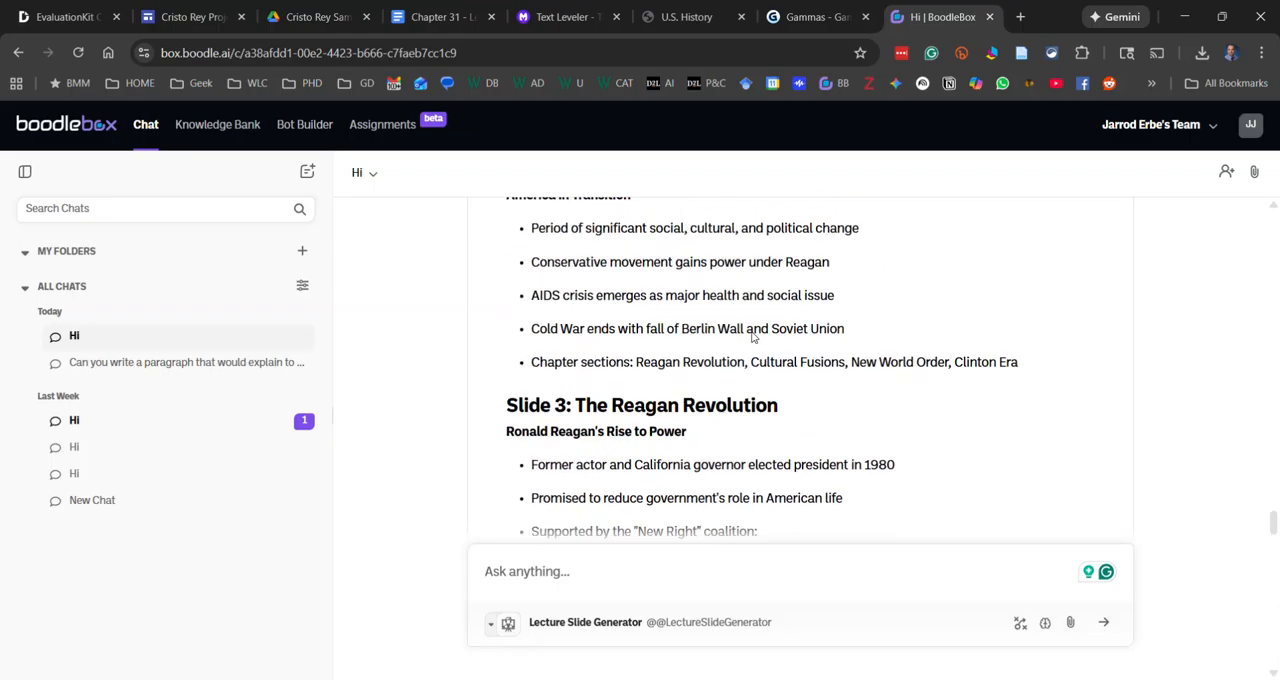
scroll(752, 334, down, 3)
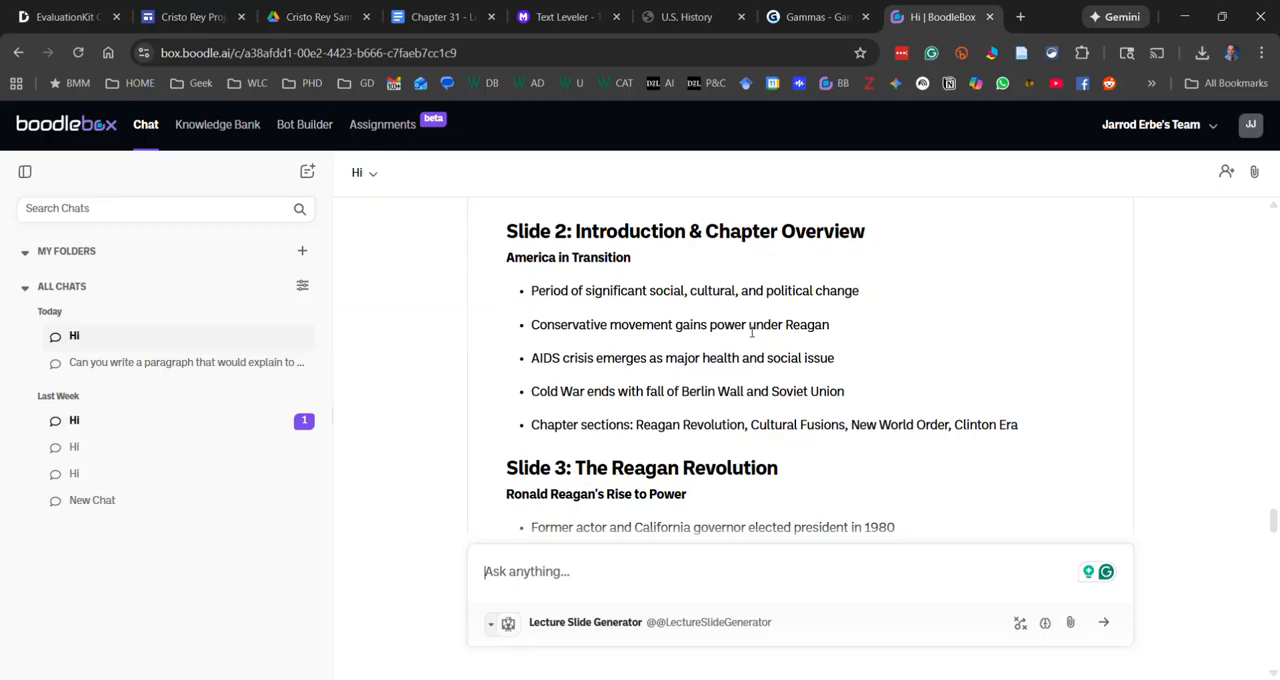
scroll(752, 332, down, 7)
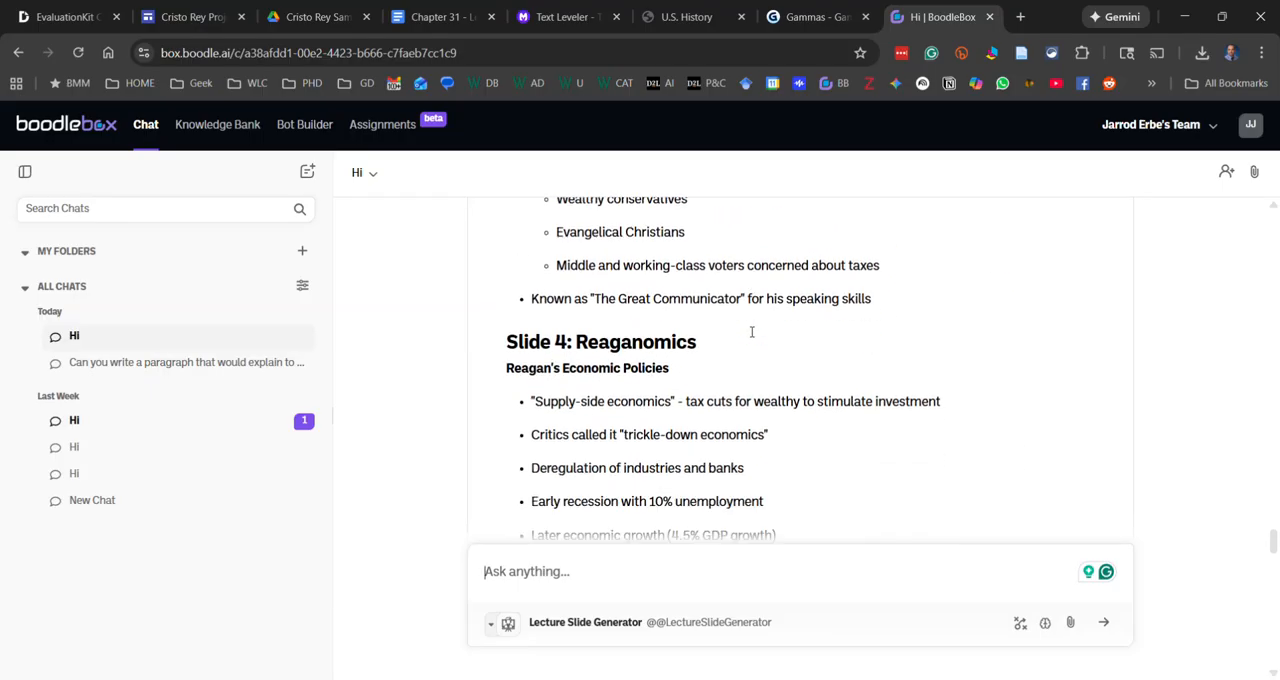
scroll(745, 341, down, 8)
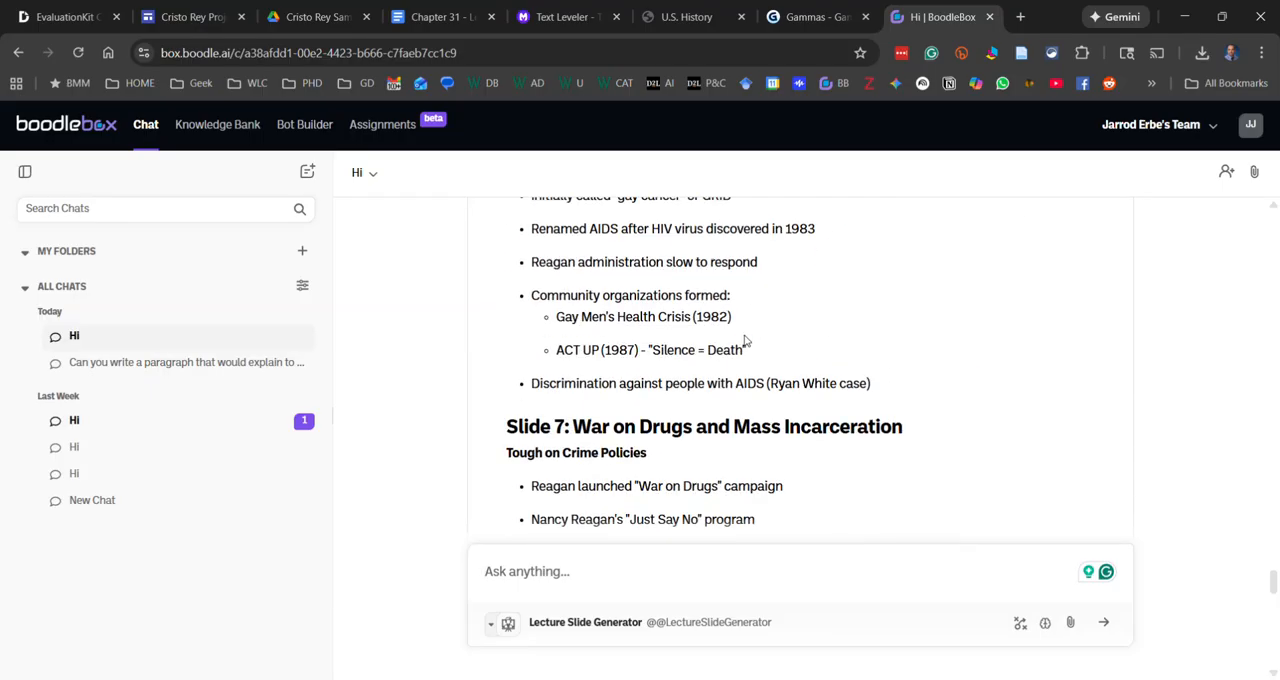
scroll(636, 372, down, 8)
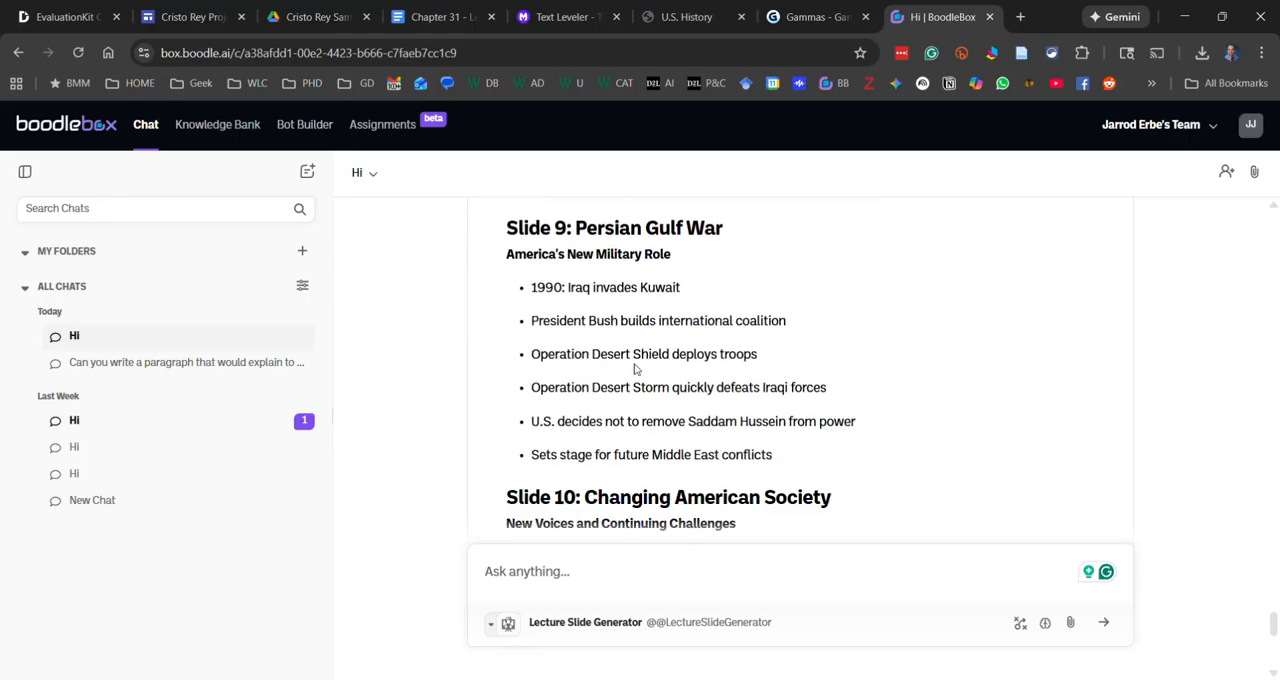
scroll(638, 350, down, 3)
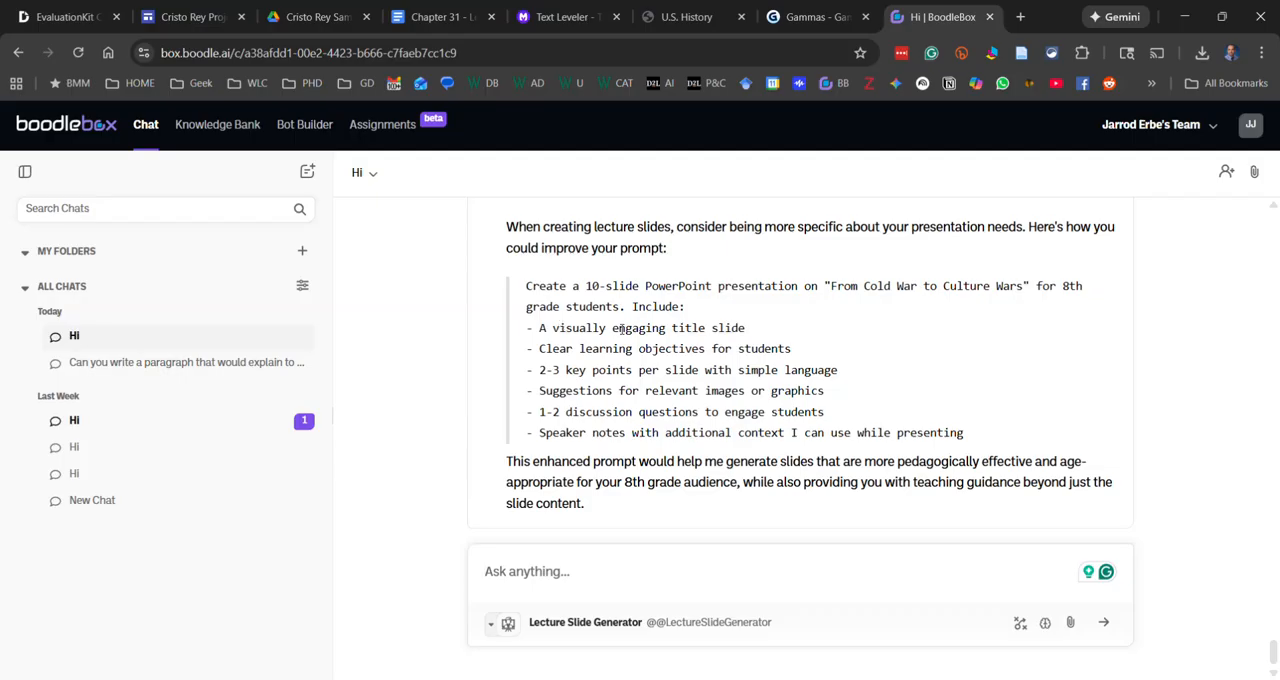
scroll(600, 470, up, 1)
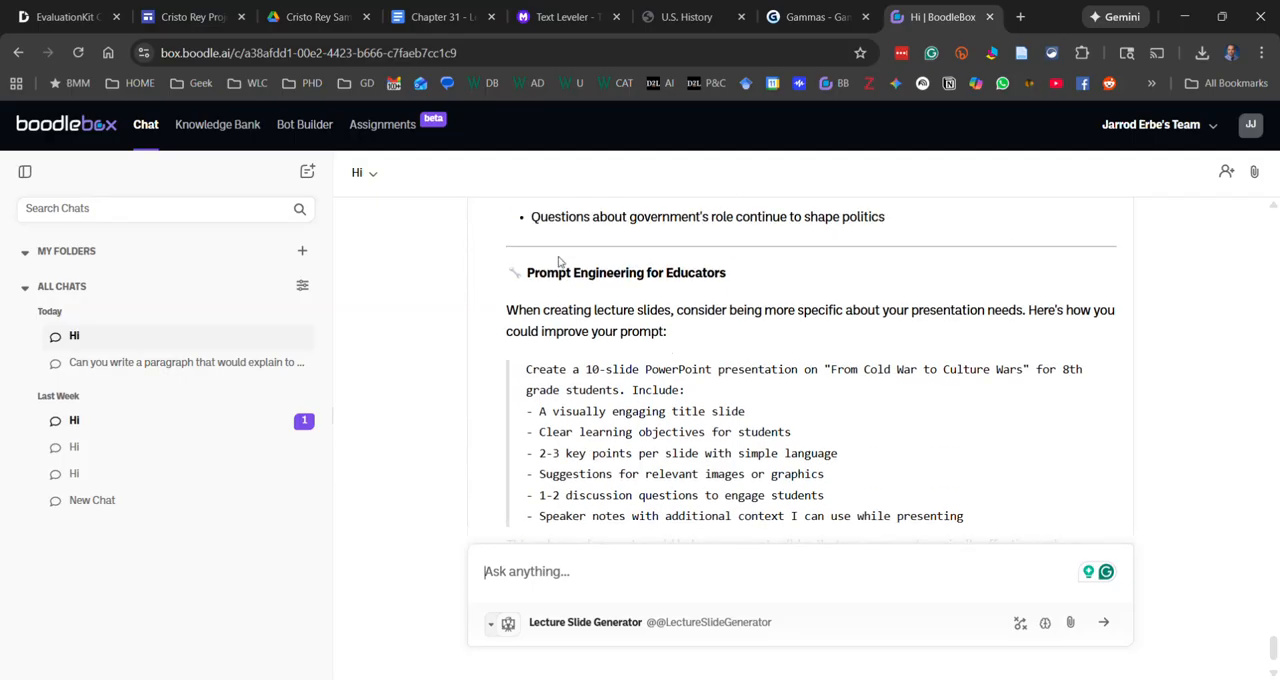
scroll(577, 348, down, 1)
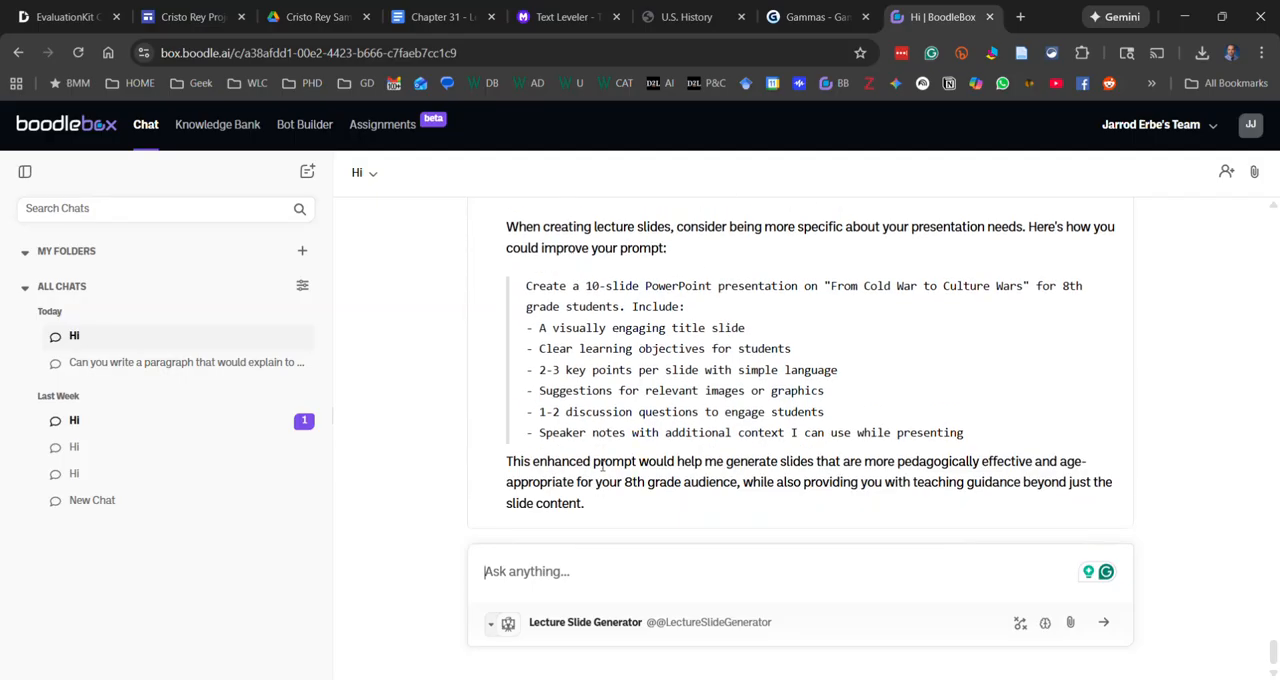
Select and copy the generated slide text from Slide 1 through Slide 10, excluding the prompt engineering advice
scroll(866, 470, up, 3)
drag(888, 386, 499, 244)
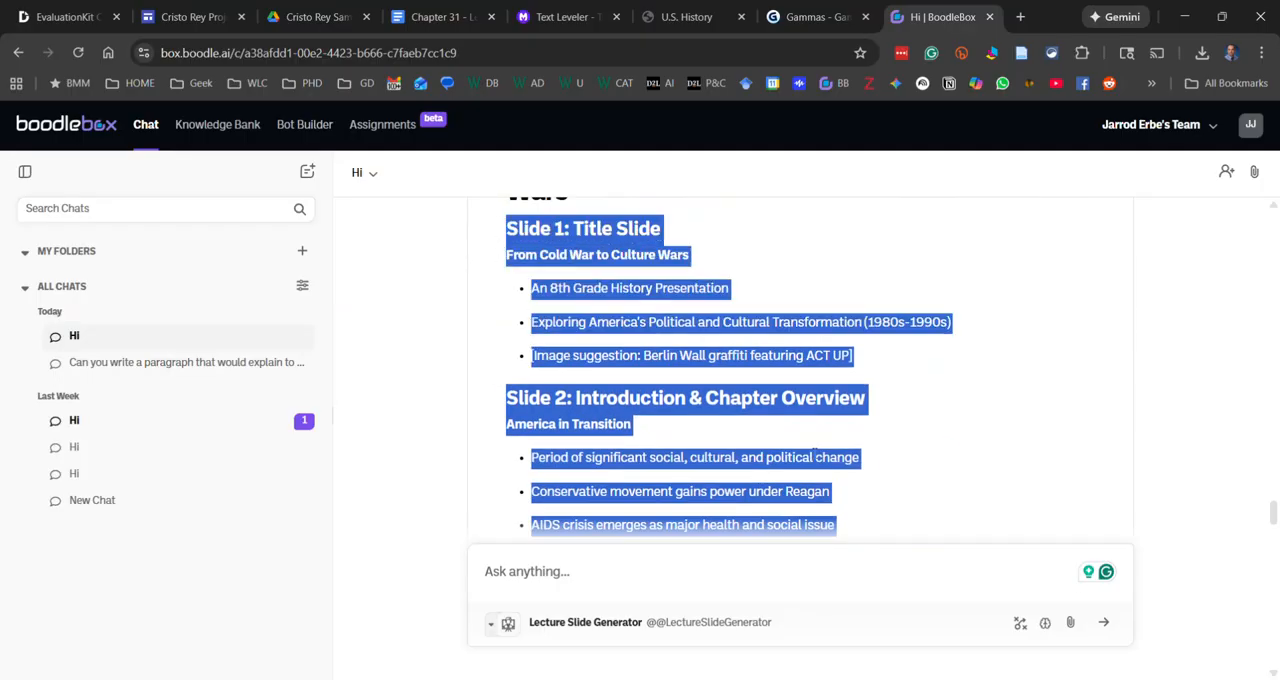
scroll(812, 456, up, 2)
scroll(806, 460, down, 1)
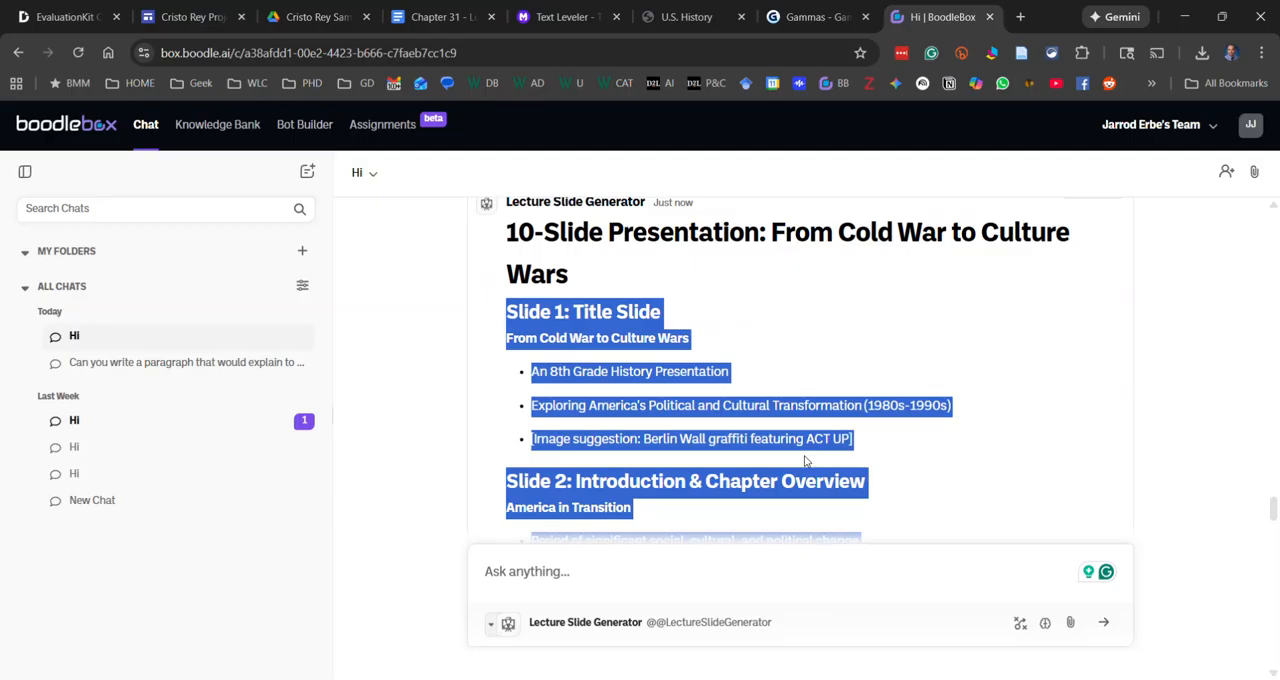
scroll(810, 441, down, 3)
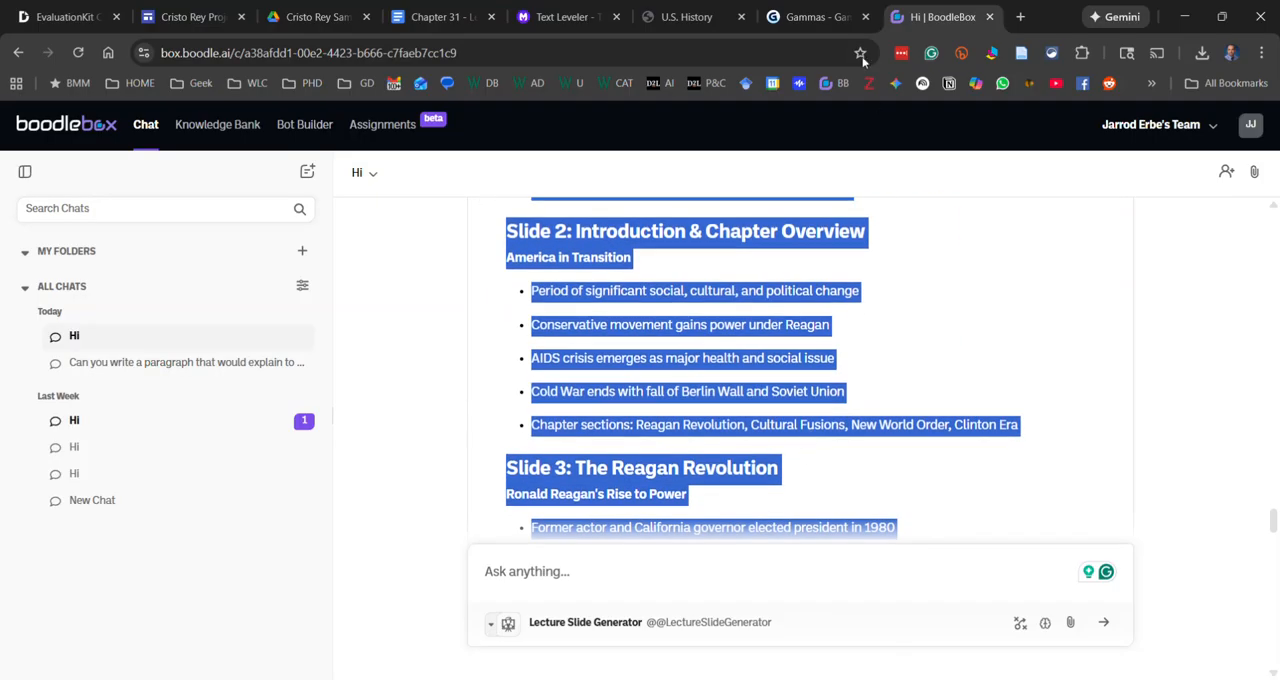
Switch to Gamma and start a new AI creation using the Paste in text method
click(807, 12)
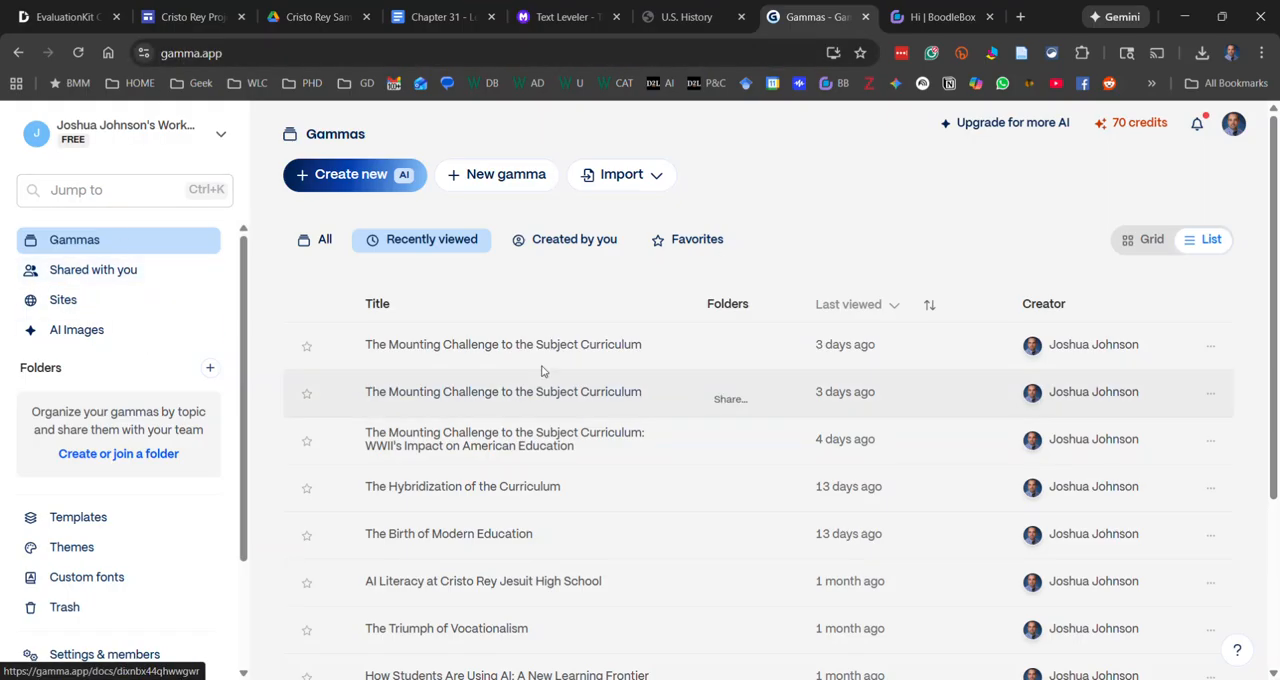
scroll(500, 343, down, 2)
scroll(495, 337, up, 2)
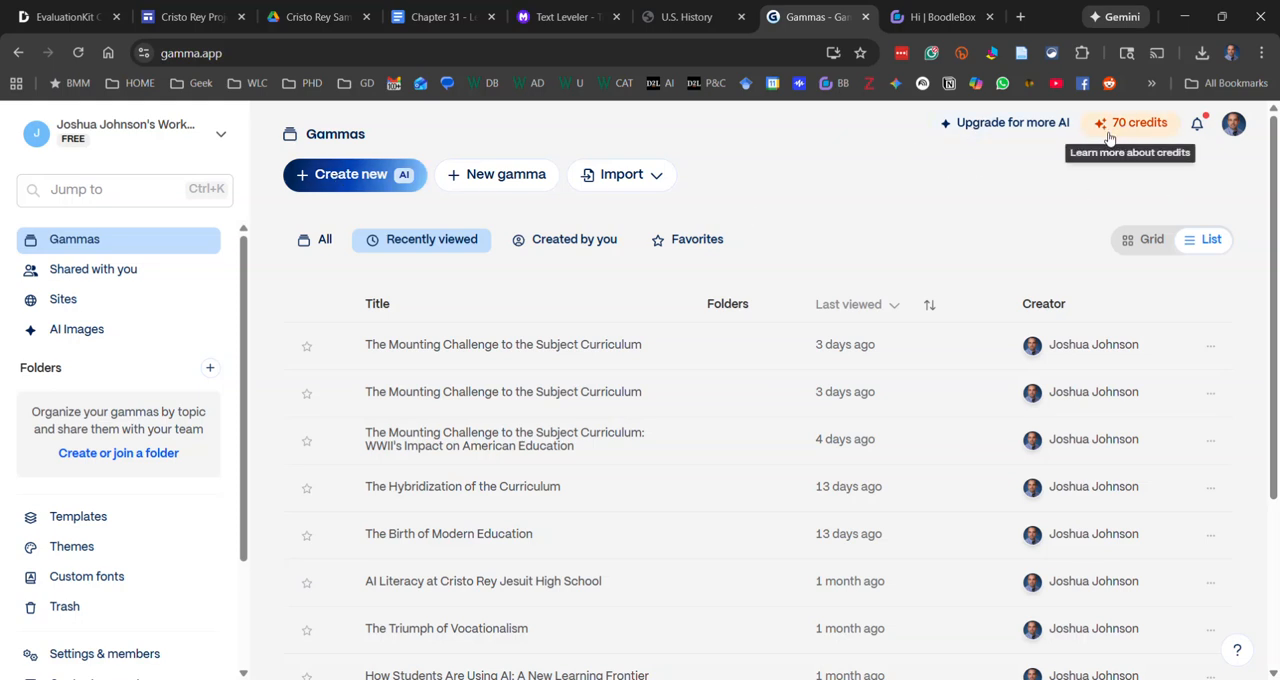
click(349, 175)
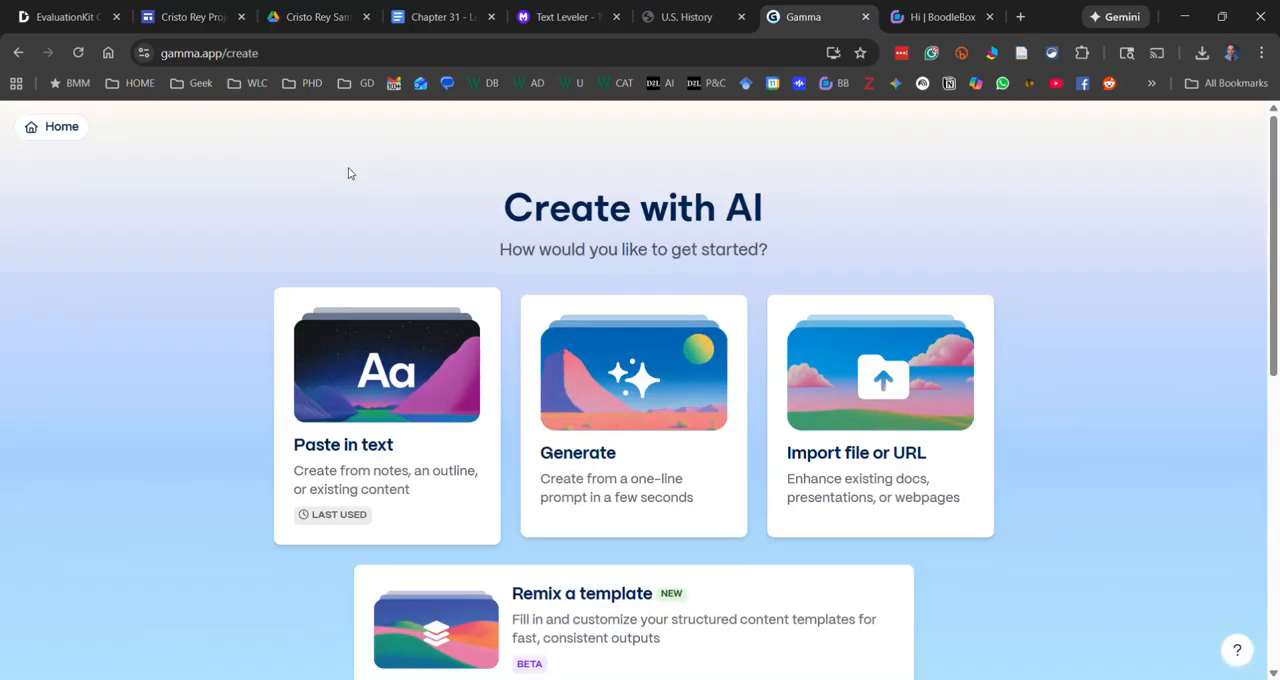
scroll(931, 354, down, 2)
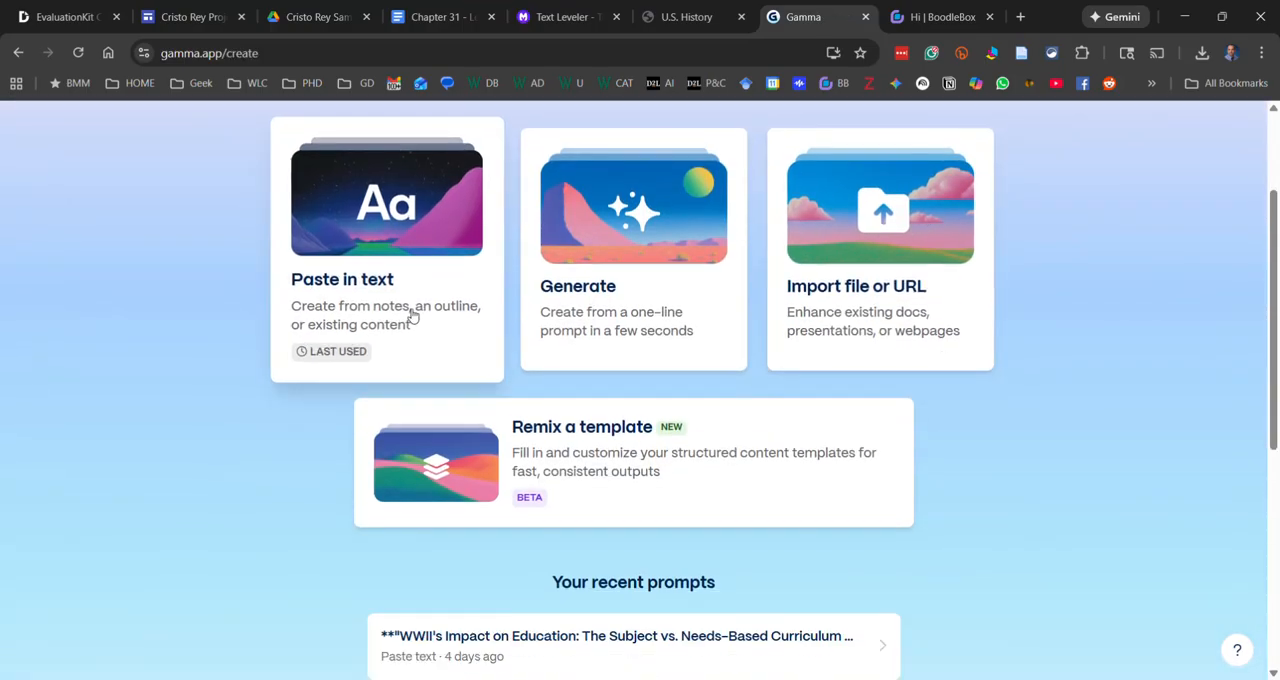
click(412, 316)
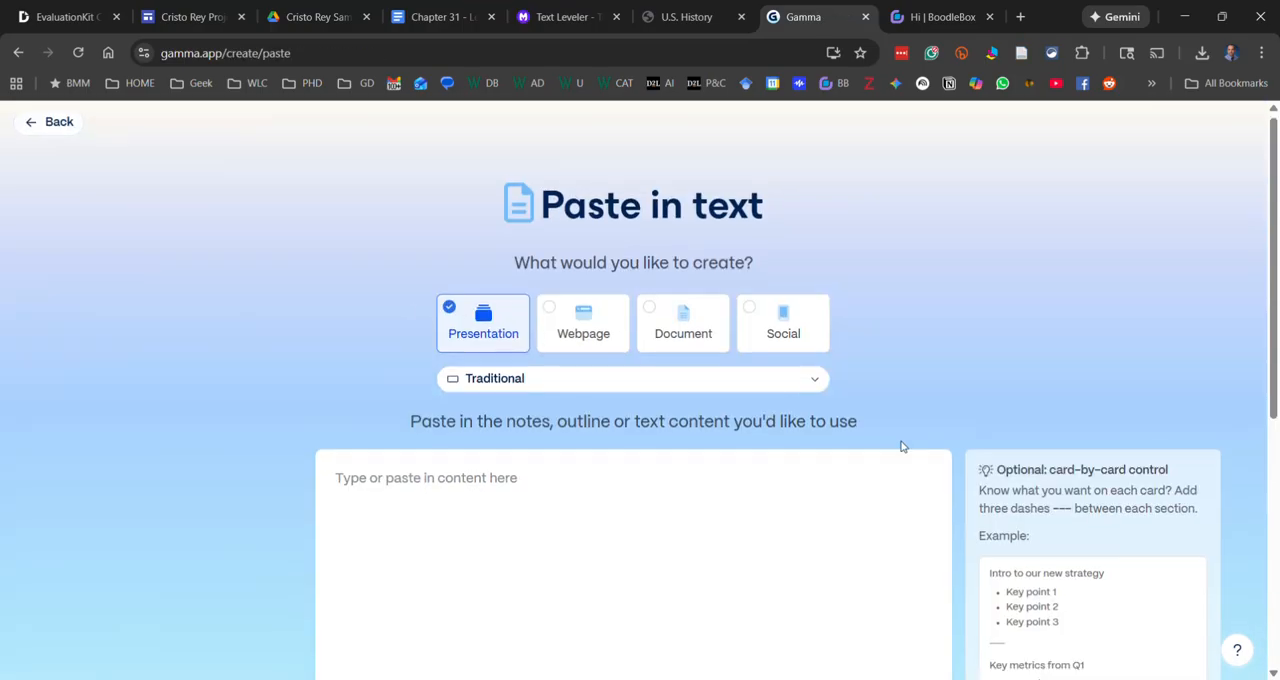
Paste the copied slide outline as the presentation's content and check it
scroll(490, 354, down, 2)
click(443, 320)
key(ctrl+v)
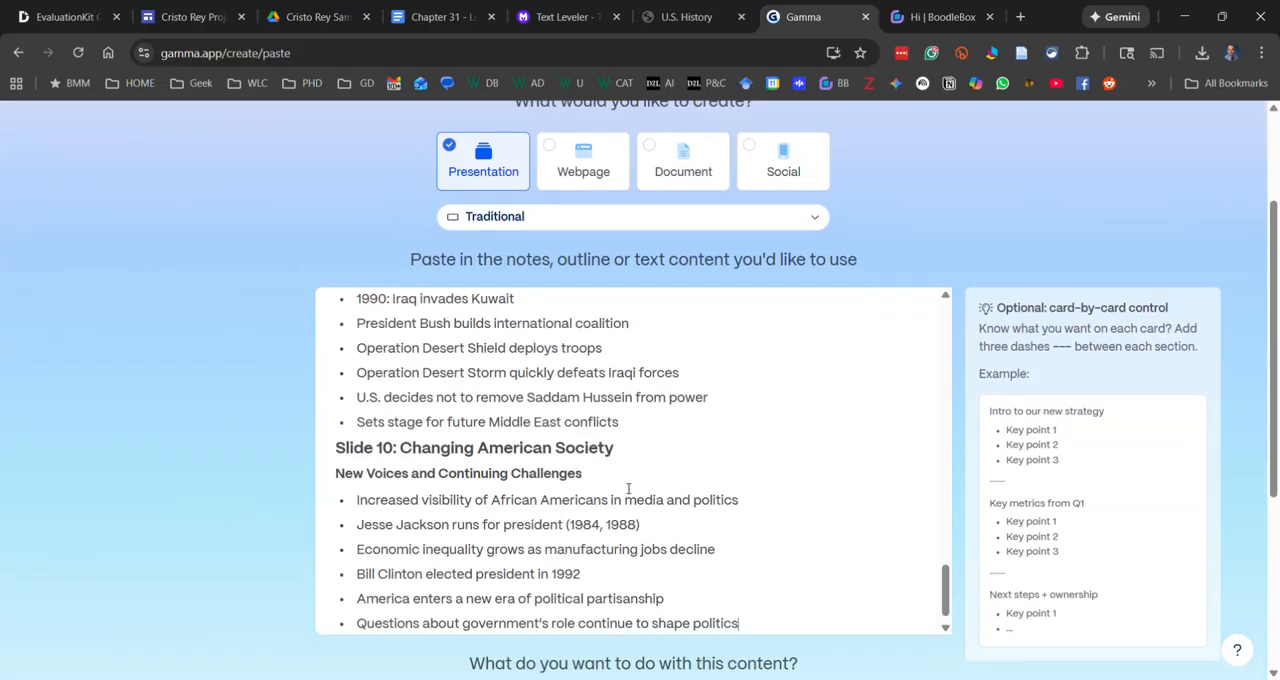
scroll(695, 436, up, 10)
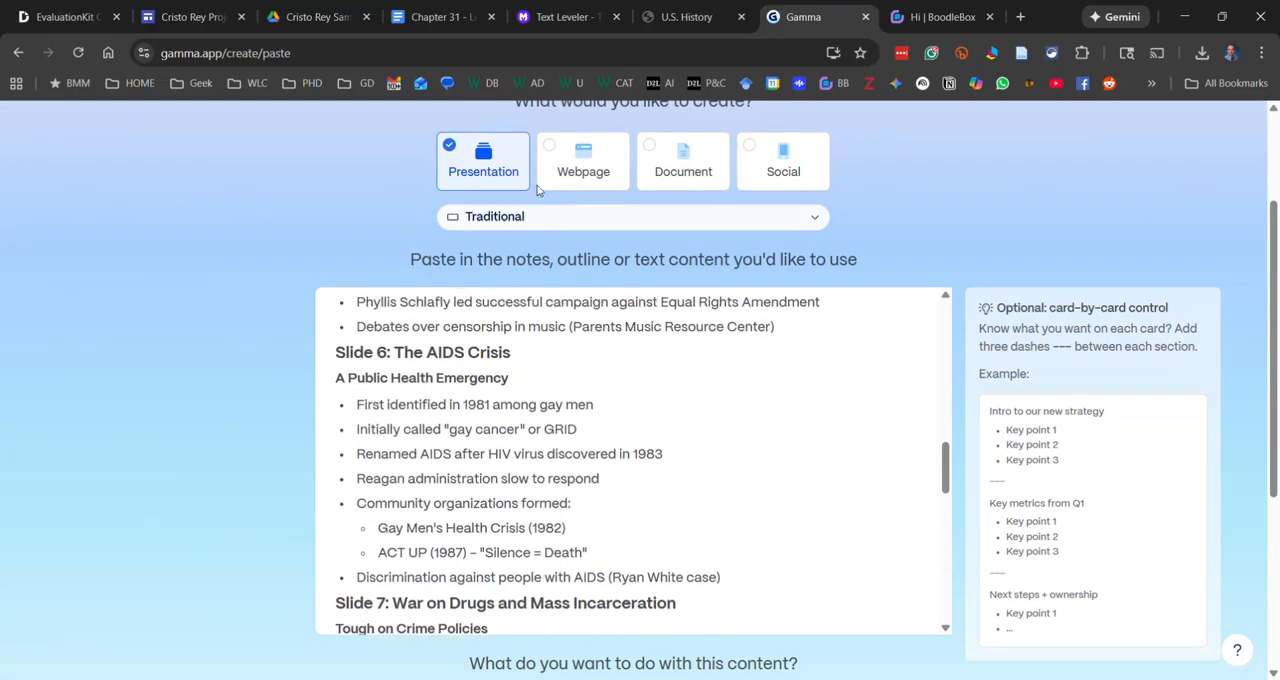
scroll(1023, 260, up, 2)
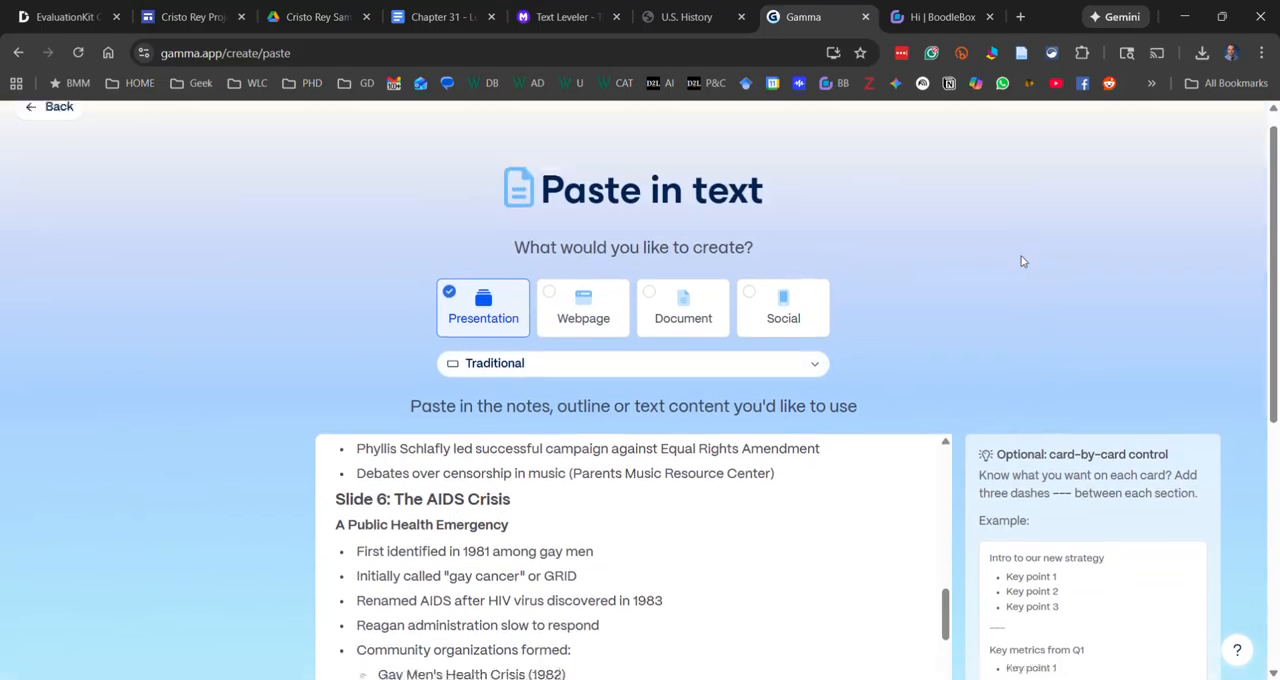
Choose Generate from notes or an outline for the content and continue to the prompt editor
scroll(1021, 261, down, 5)
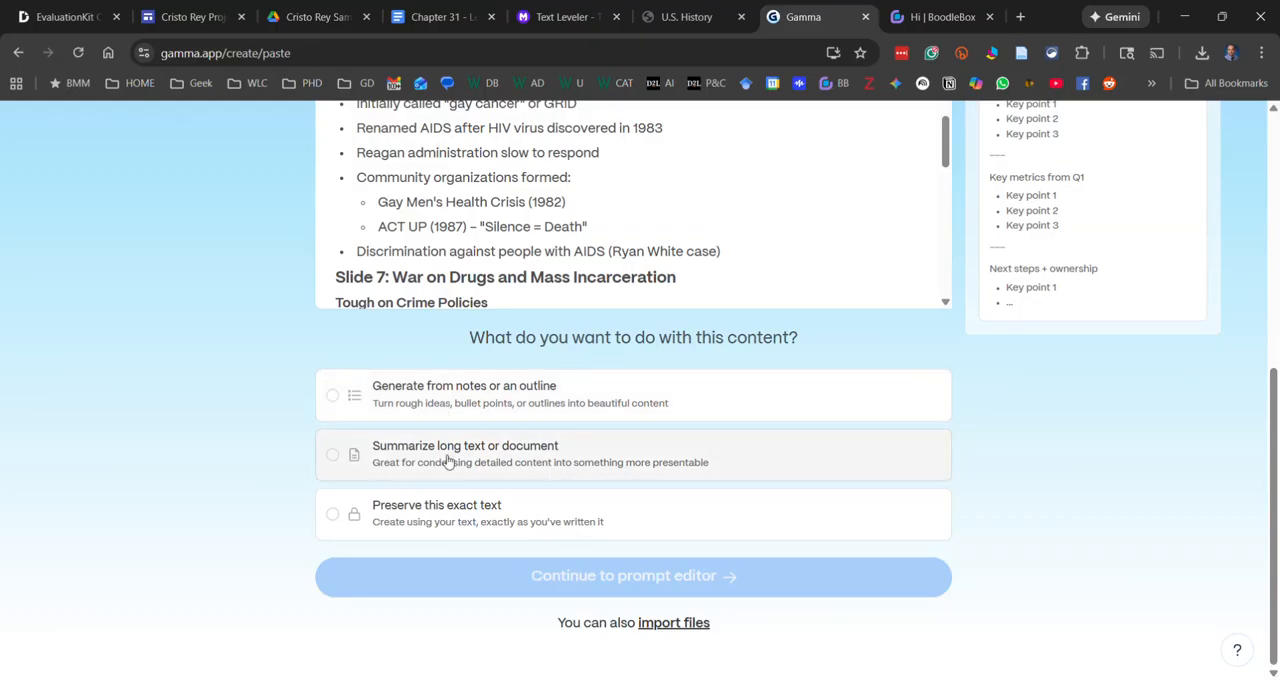
click(468, 395)
click(640, 580)
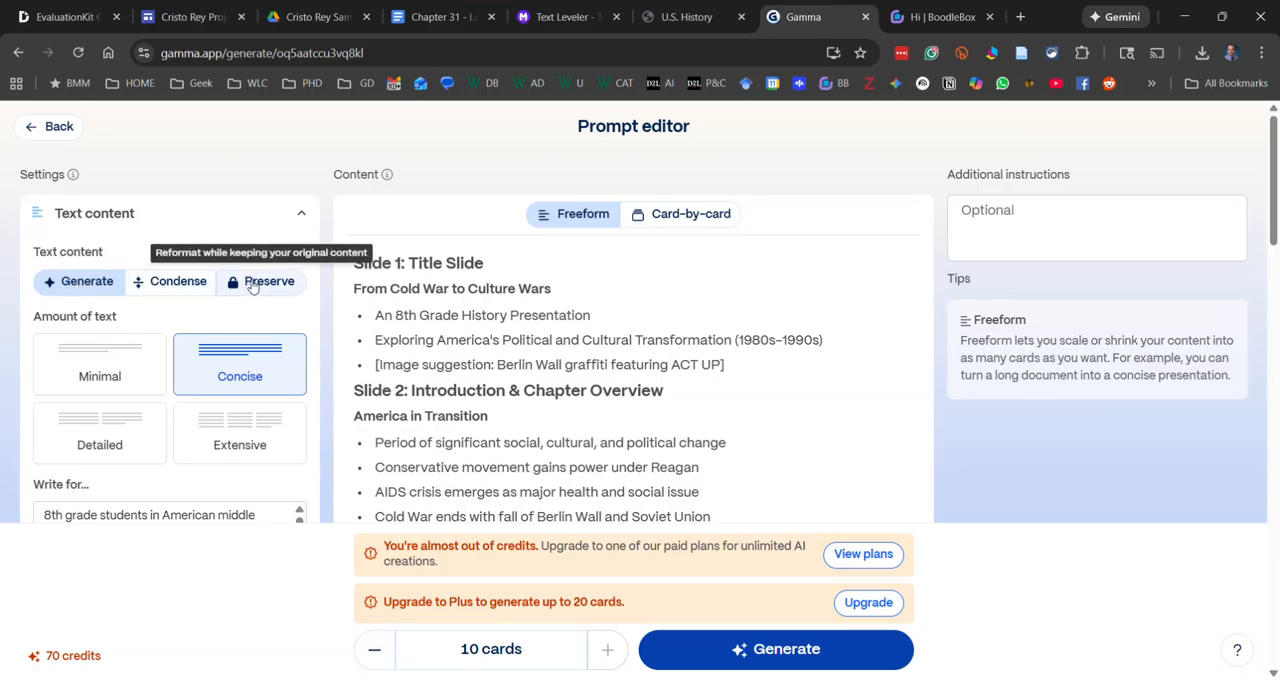
Set the text content mode to Condense and choose the light "Chimn..." theme for the presentation
click(190, 287)
scroll(220, 360, down, 1)
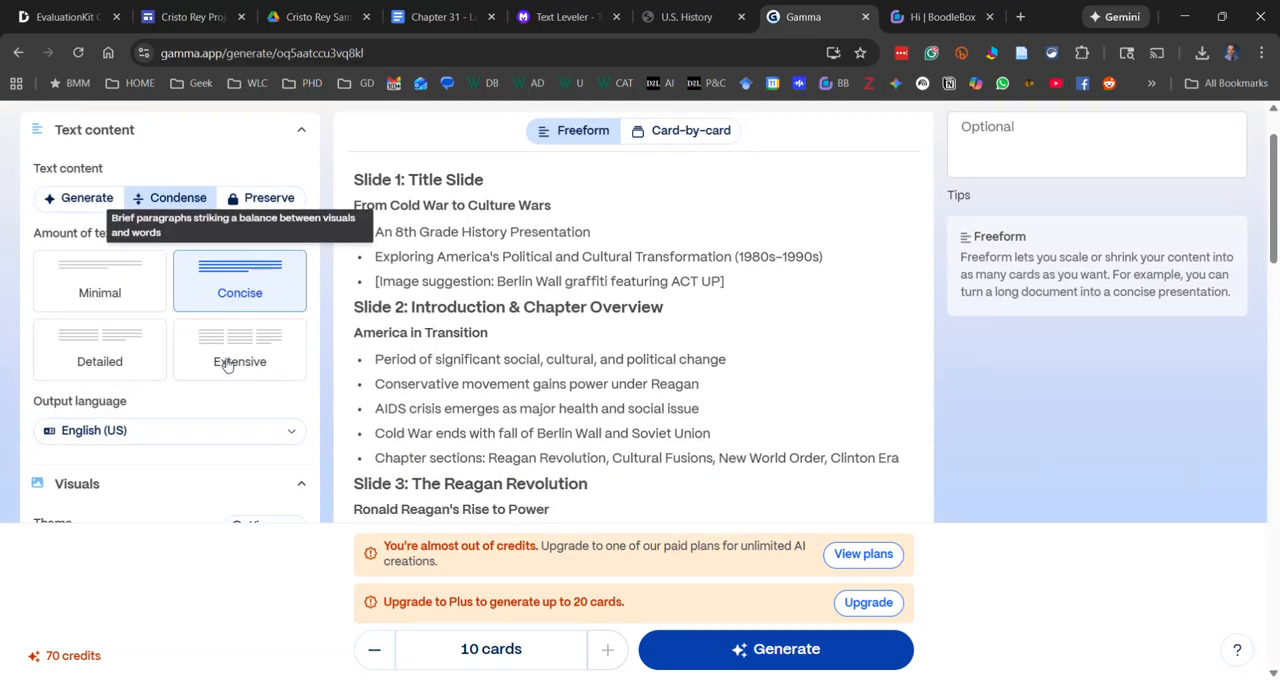
scroll(240, 337, down, 4)
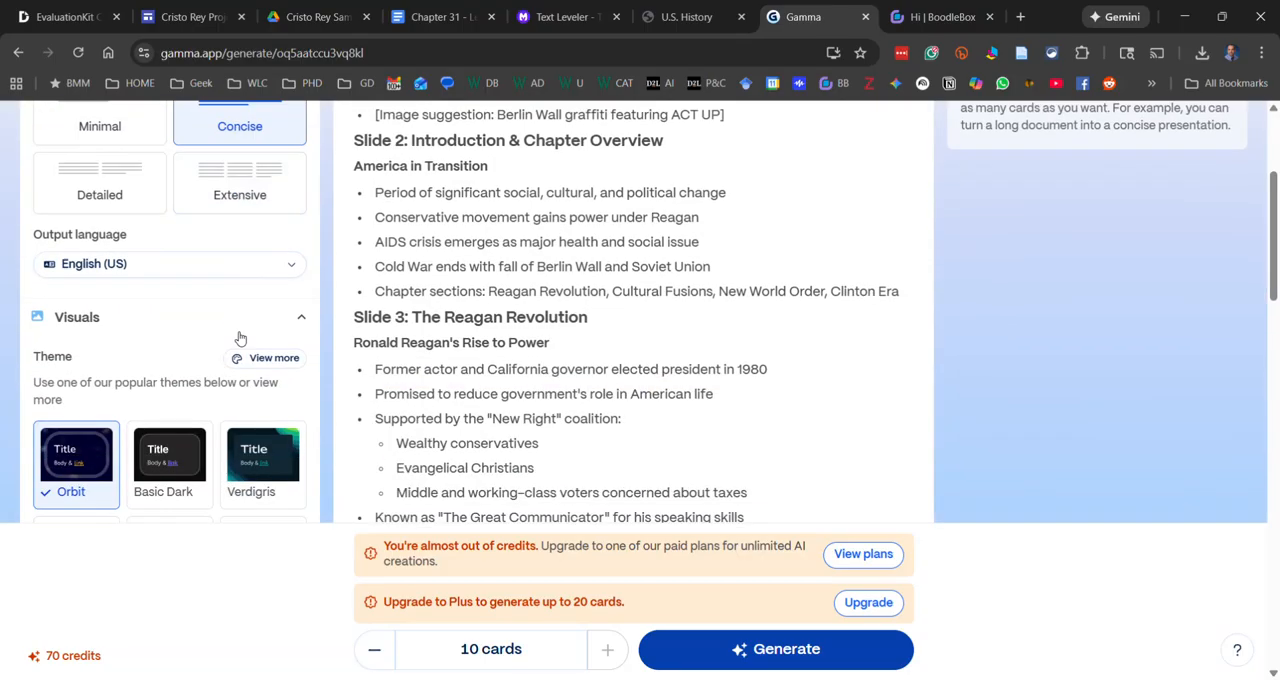
scroll(240, 338, down, 1)
click(168, 306)
Keep Web images as the image source and restrict the image license to Free to use
scroll(160, 390, down, 2)
click(214, 240)
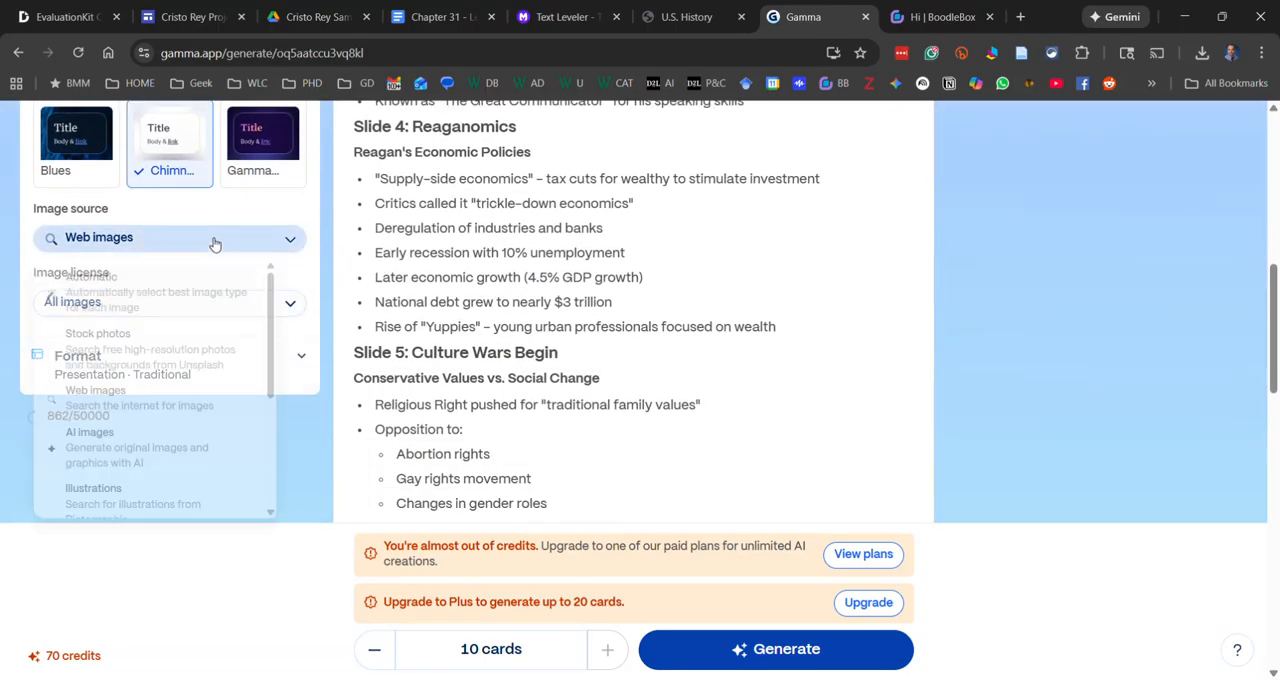
click(114, 408)
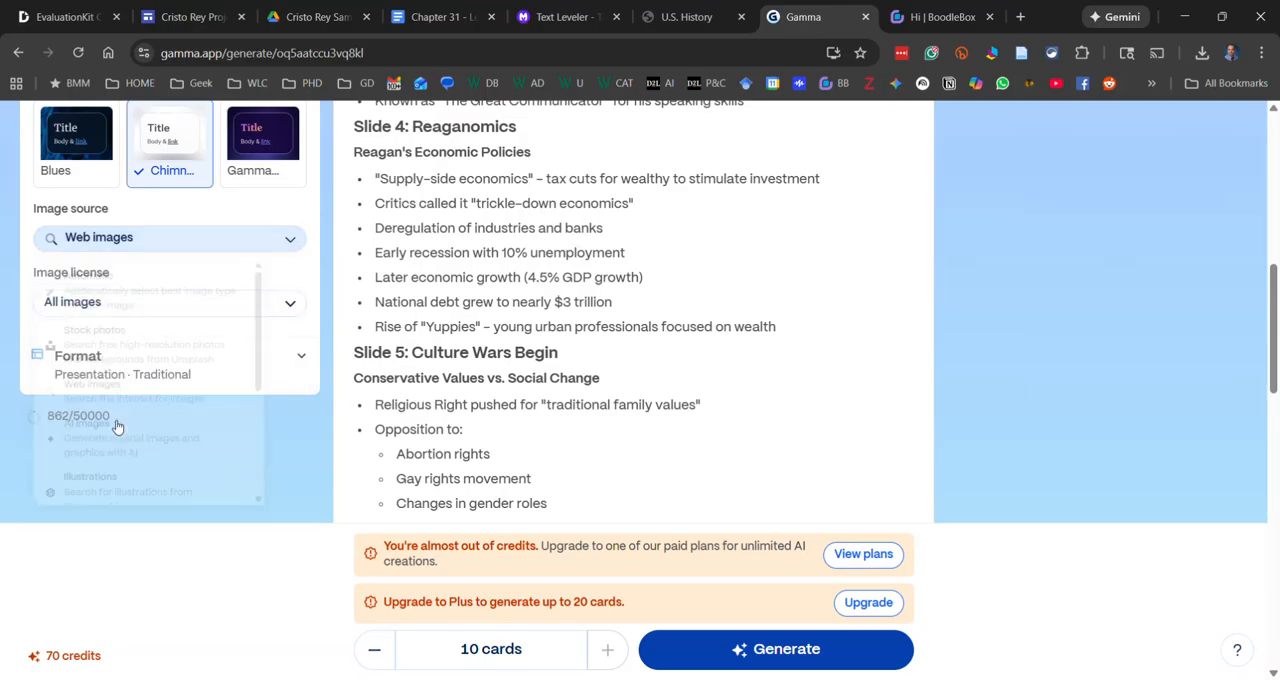
click(168, 304)
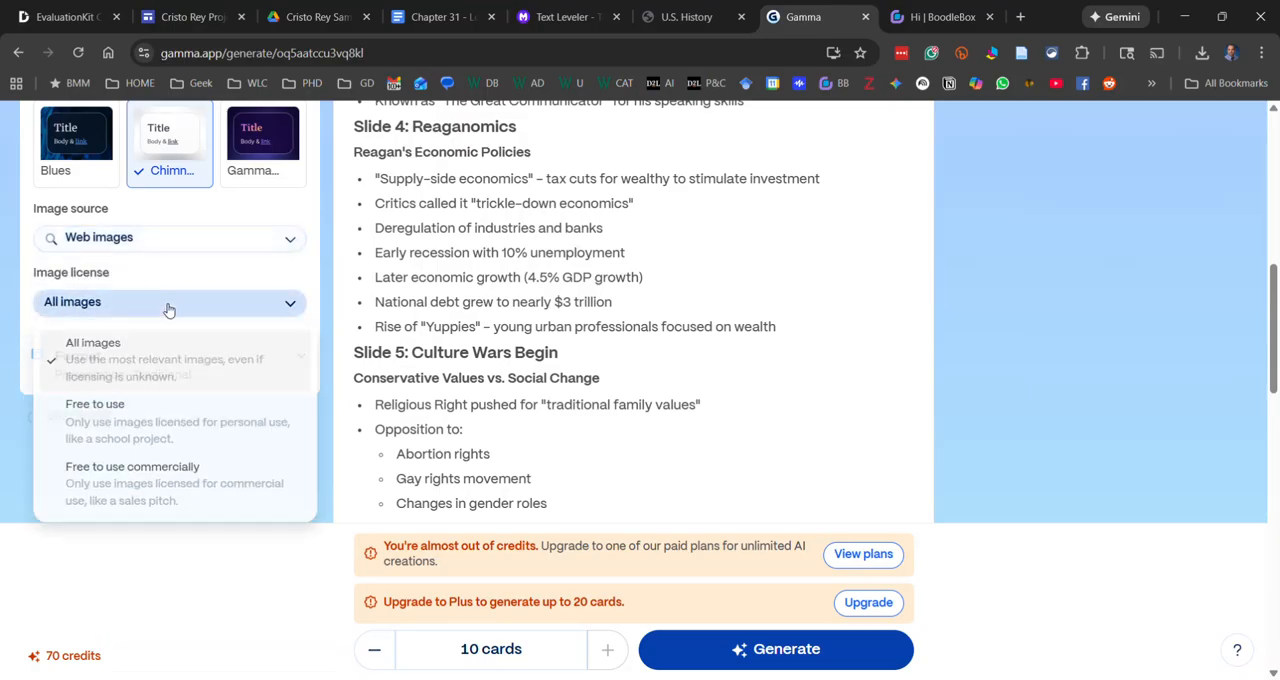
click(135, 428)
Check the rest of the slide outline and generate the presentation with 10 cards
scroll(180, 363, down, 2)
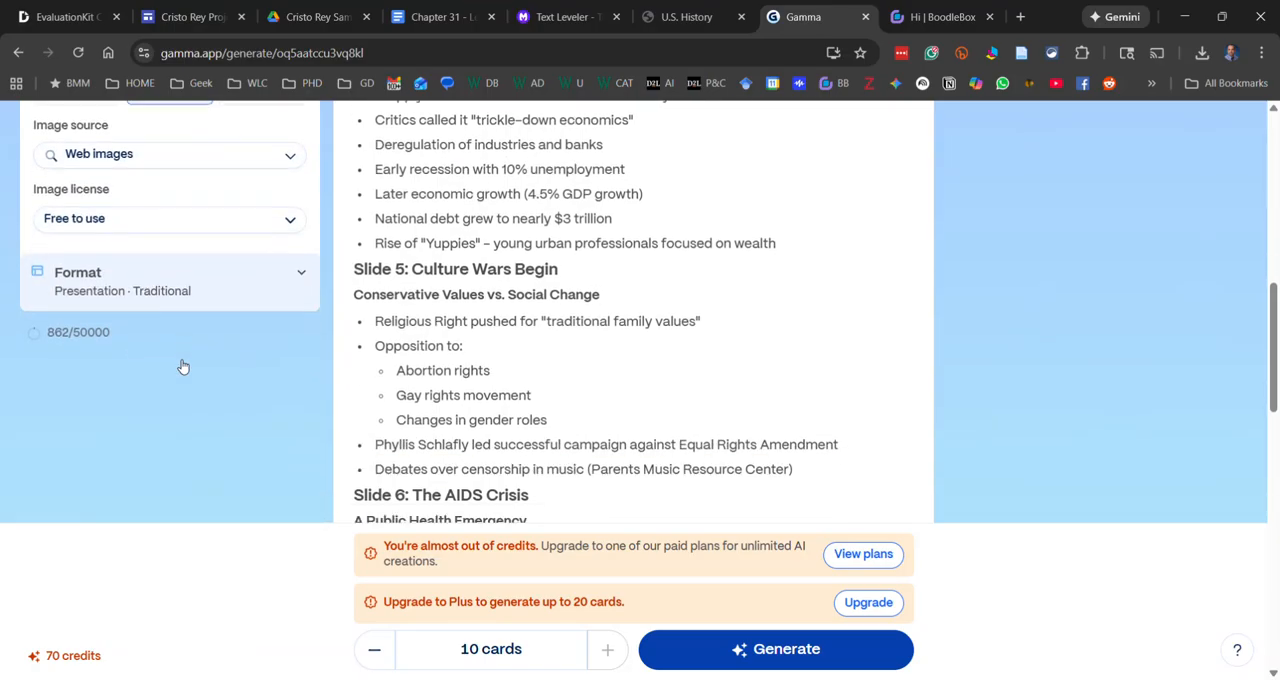
scroll(183, 367, down, 12)
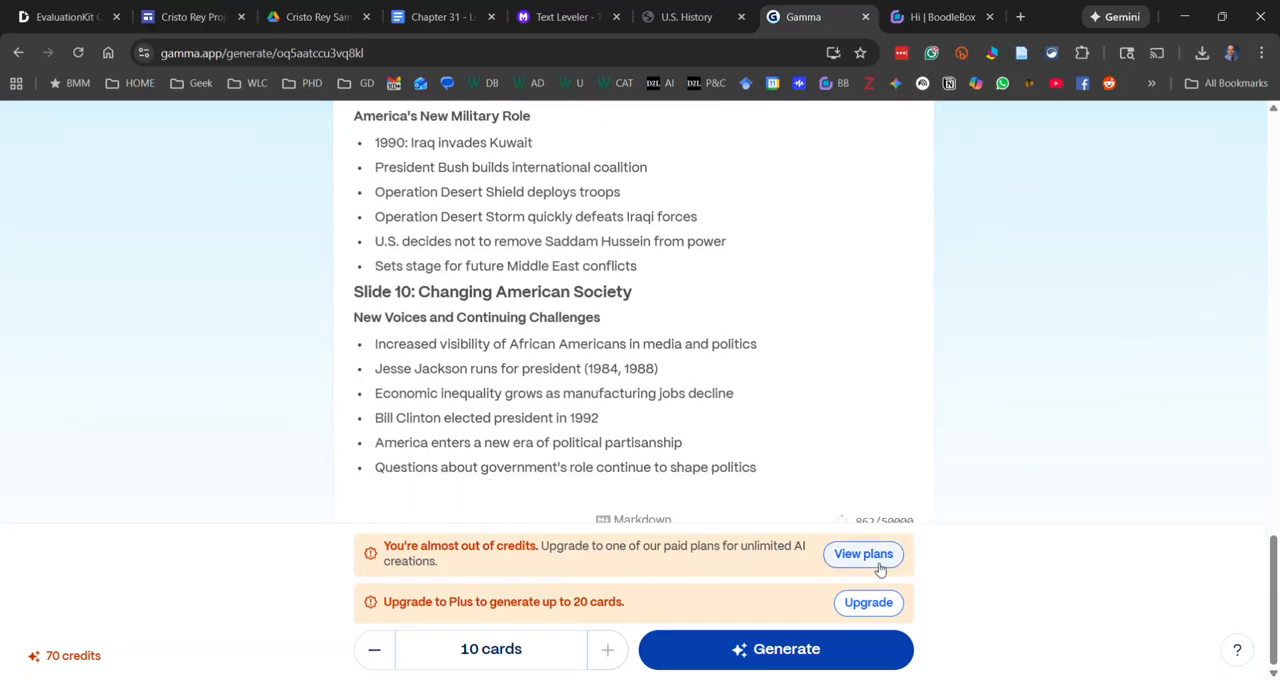
click(810, 663)
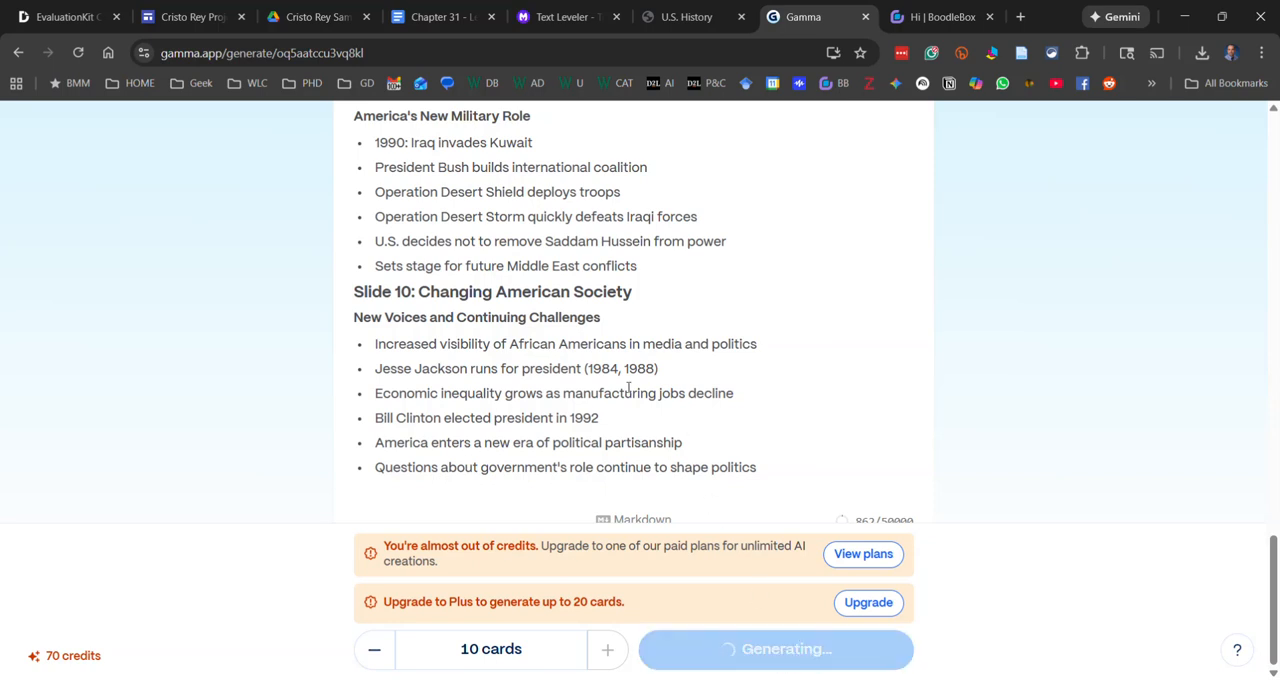
Look over the generated cards from the last one back to the title card, checking their text, layouts and images
scroll(1163, 462, up, 15)
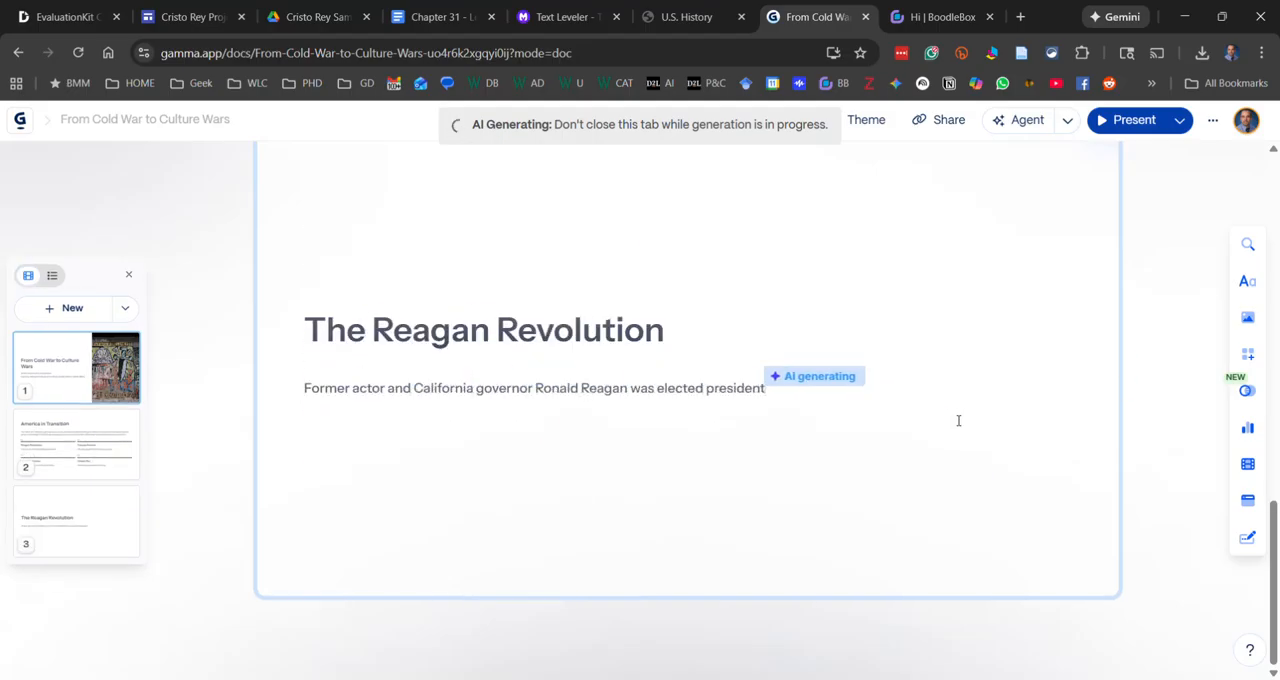
scroll(939, 402, up, 20)
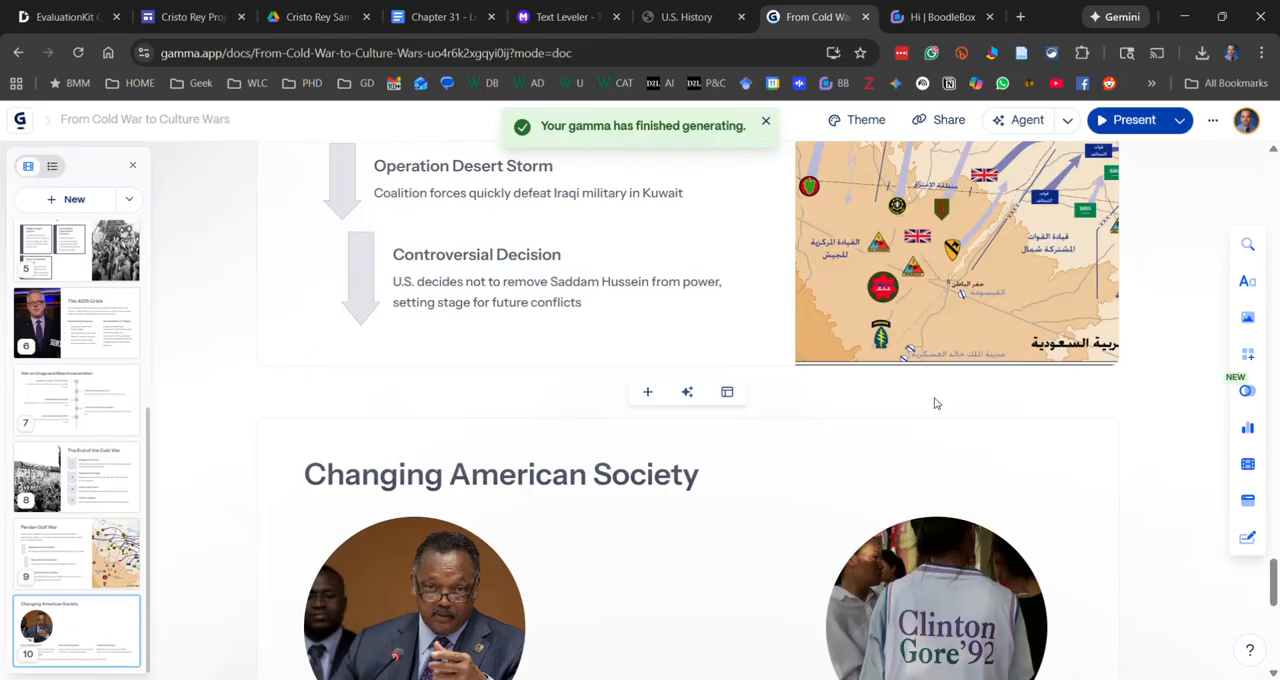
scroll(933, 398, up, 20)
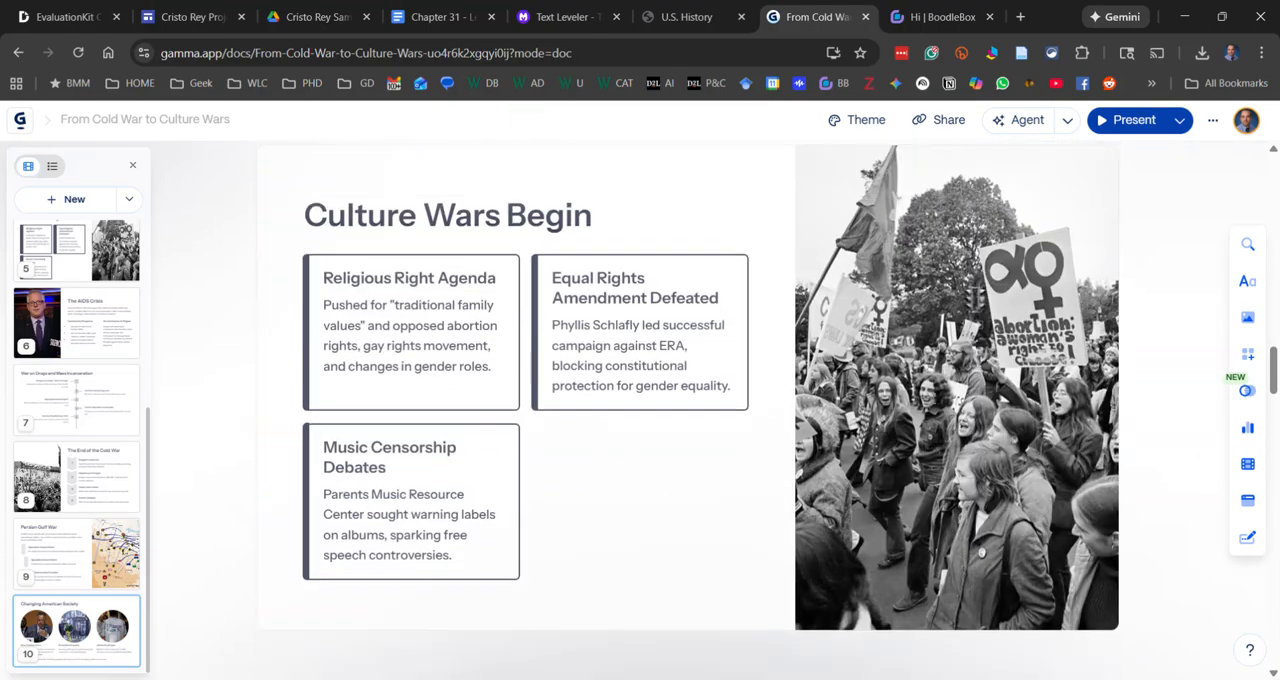
scroll(933, 398, up, 15)
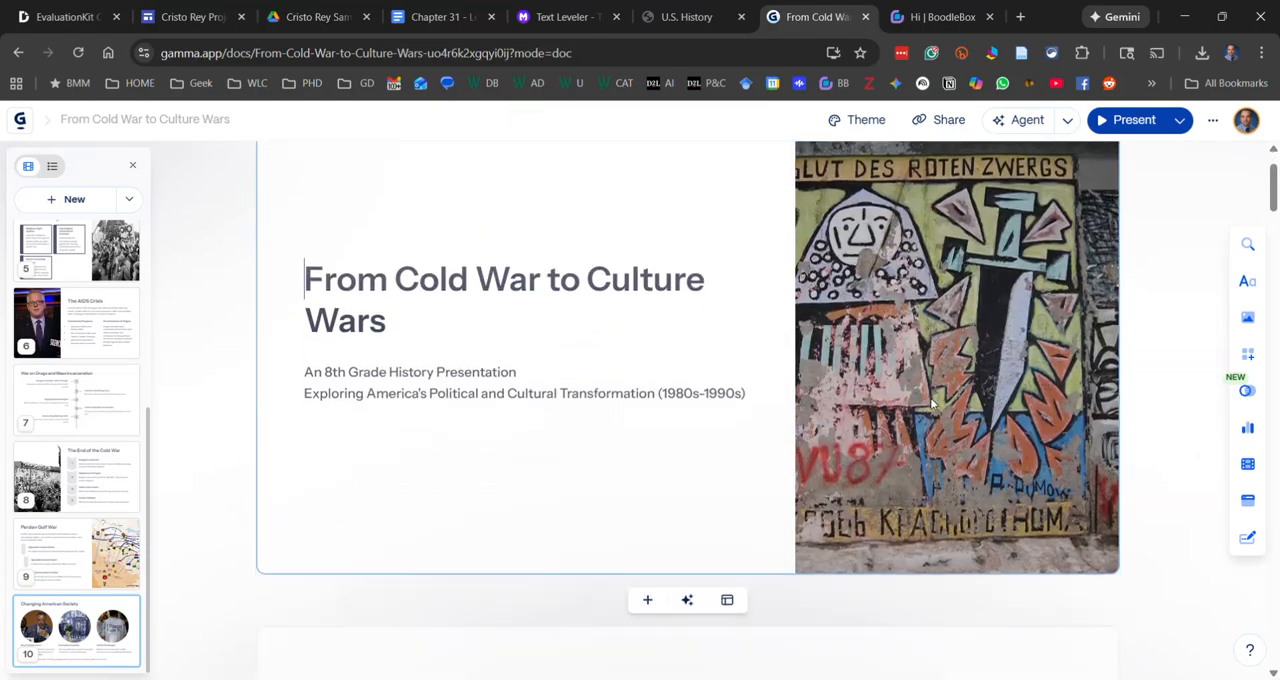
scroll(930, 400, down, 10)
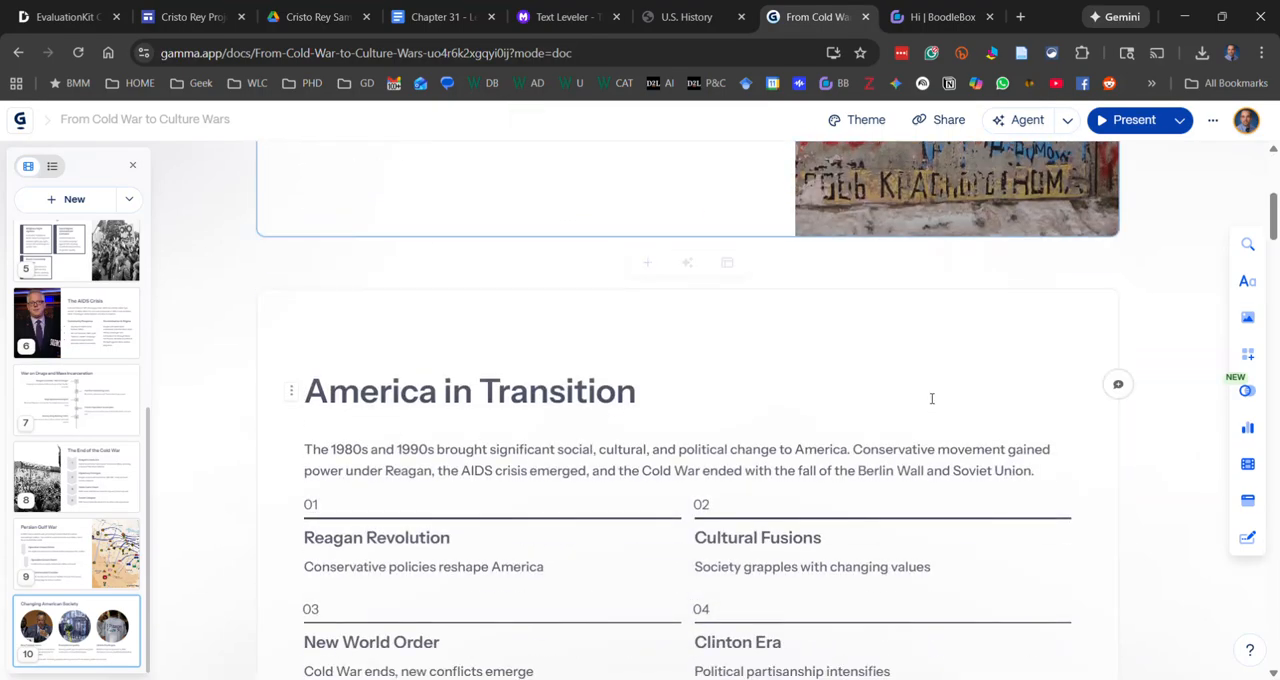
scroll(931, 398, up, 10)
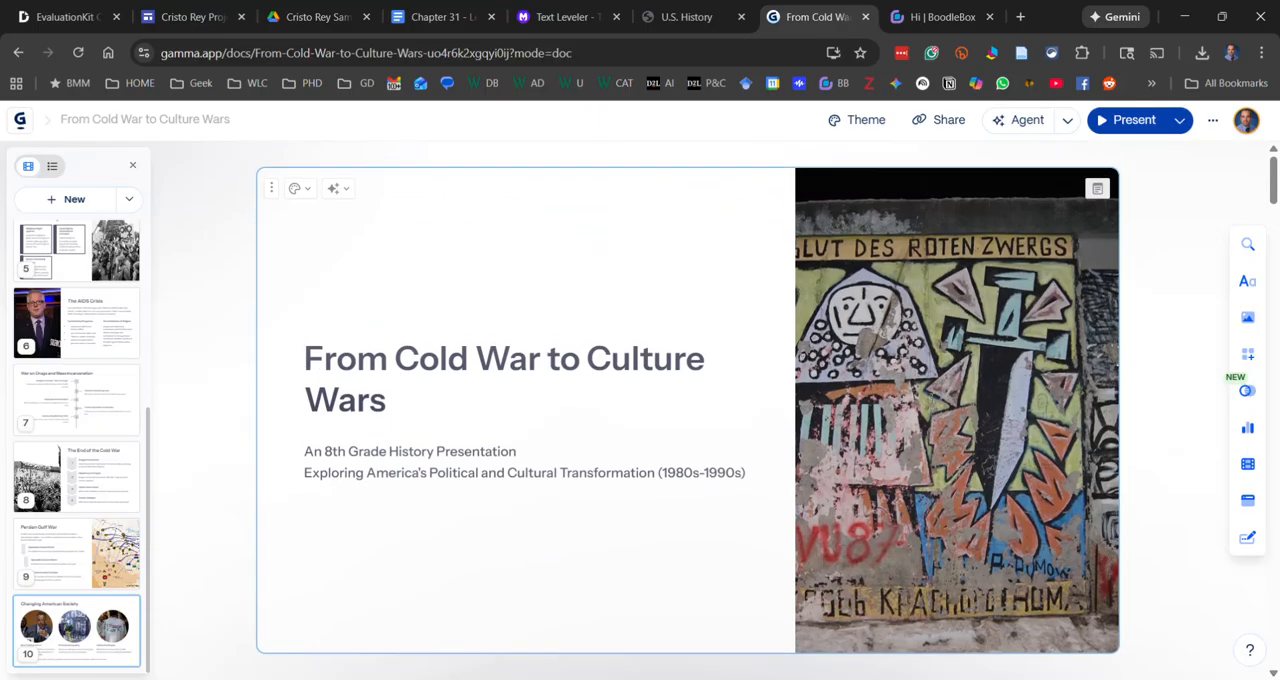
scroll(930, 397, down, 2)
scroll(930, 397, up, 2)
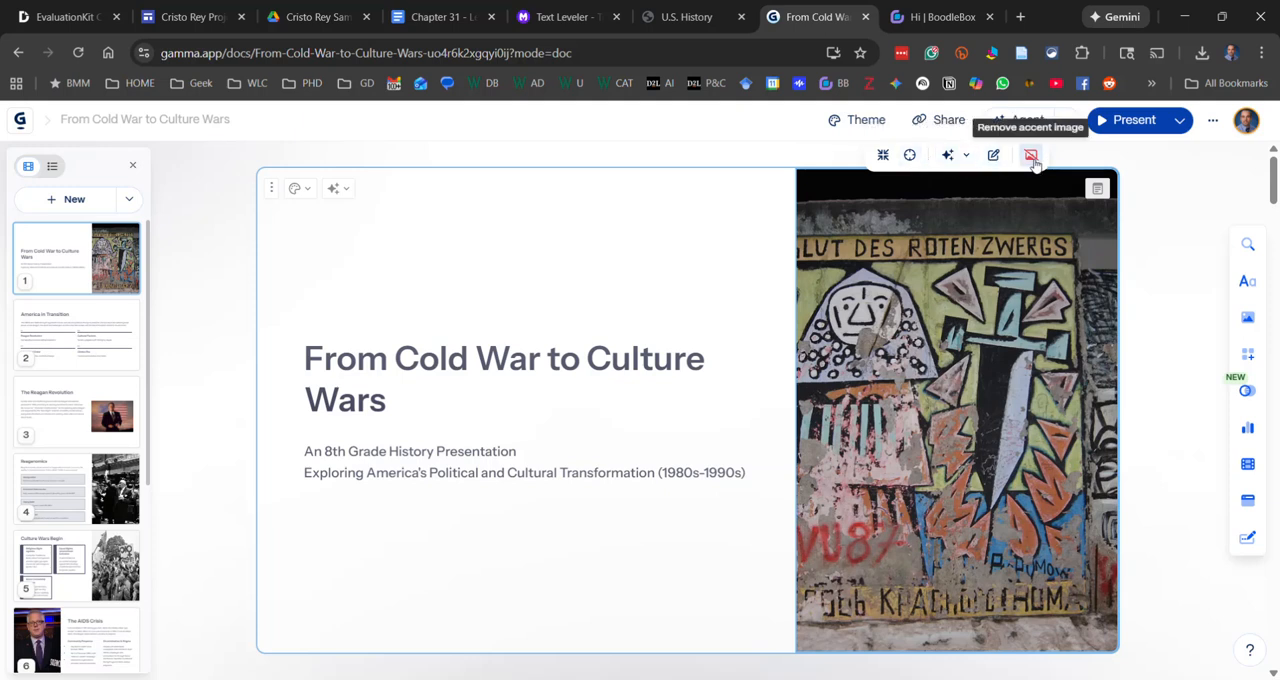
Try removing the accent image from the title card and undo the removal
click(1033, 158)
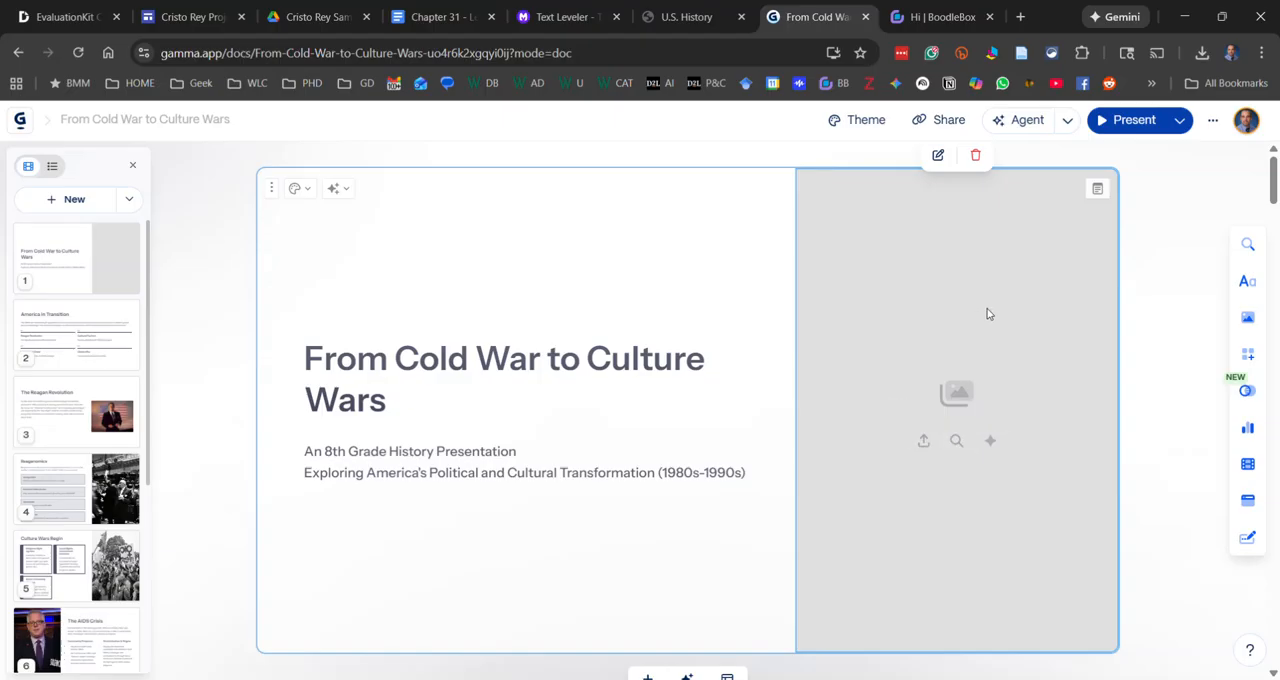
key(ctrl+z)
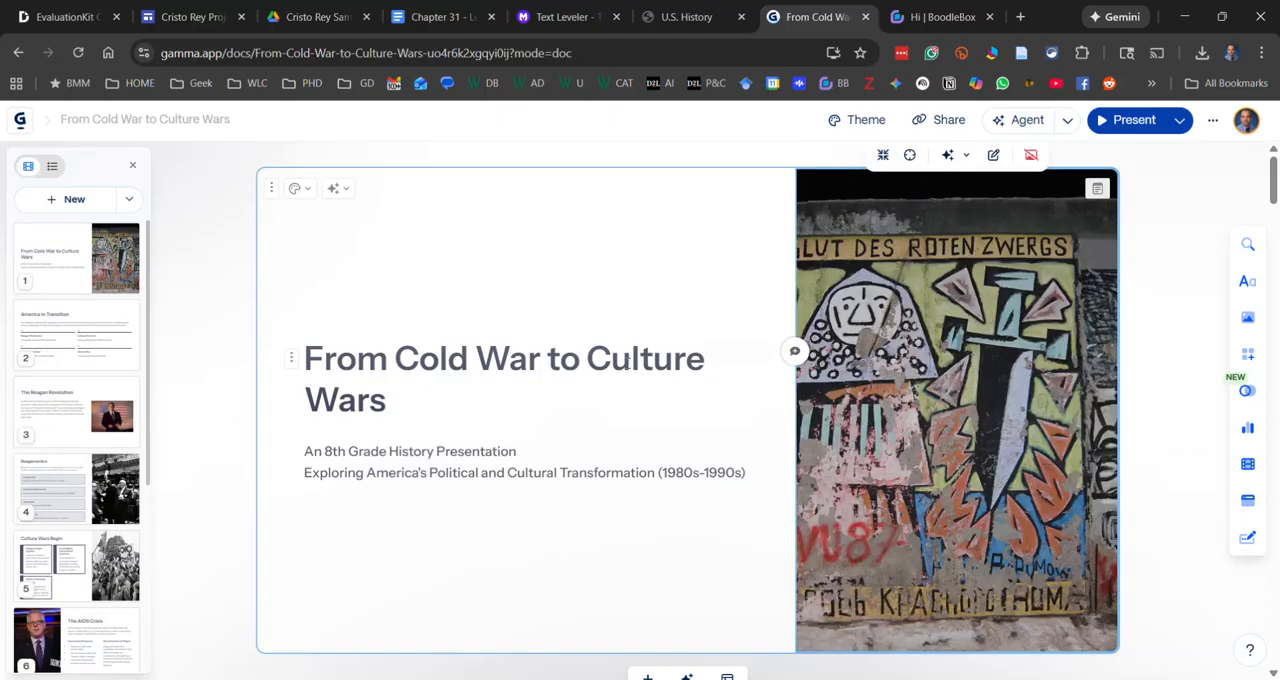
View the layout and color options for the numbered process steps on the "America in Transition" card
scroll(109, 274, down, 2)
click(114, 271)
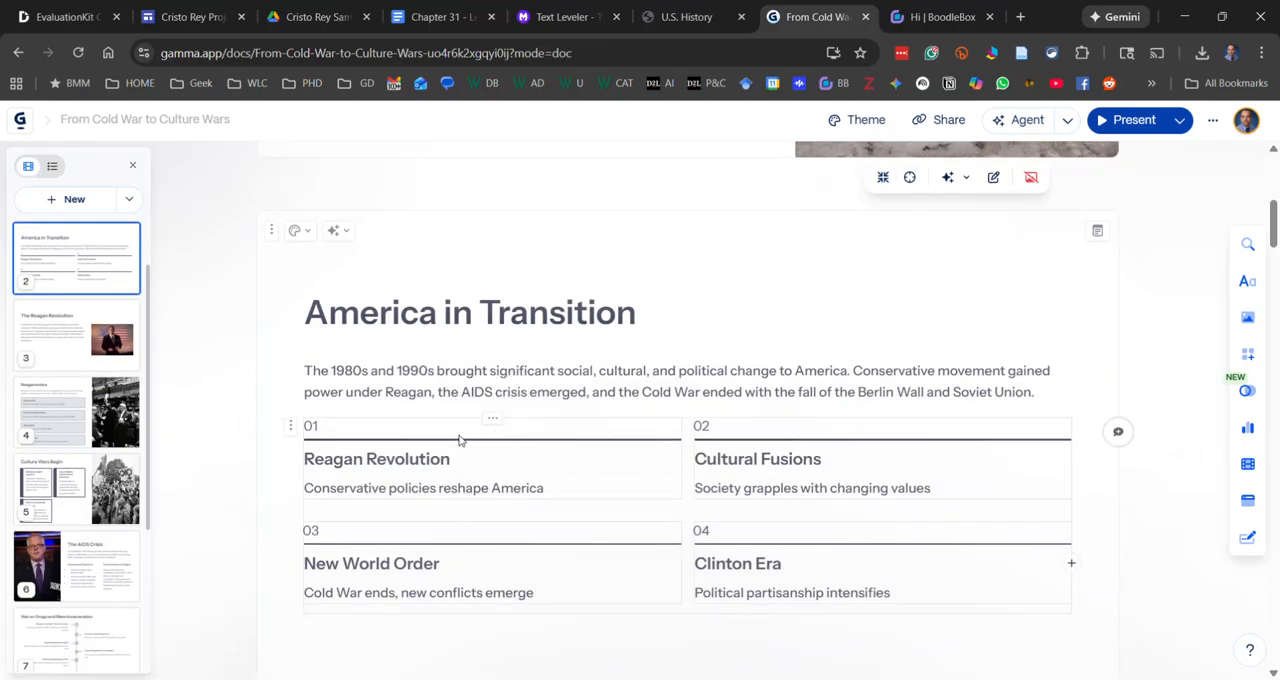
click(290, 427)
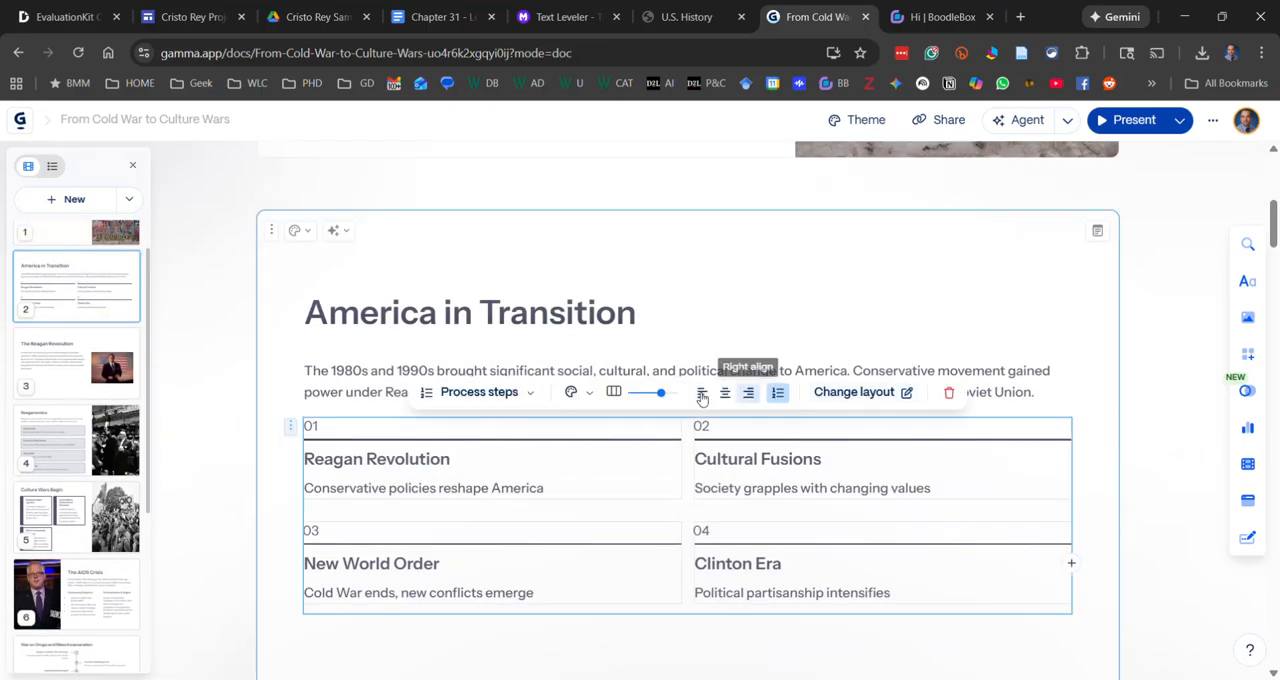
click(584, 396)
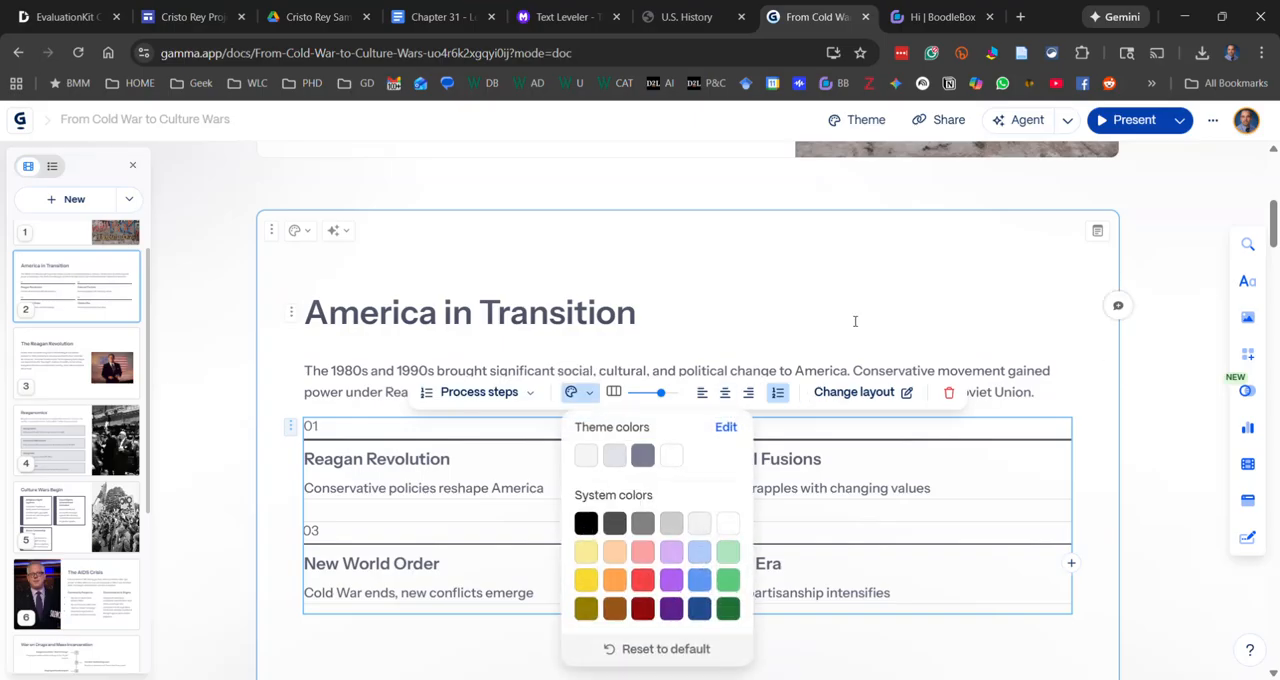
click(686, 353)
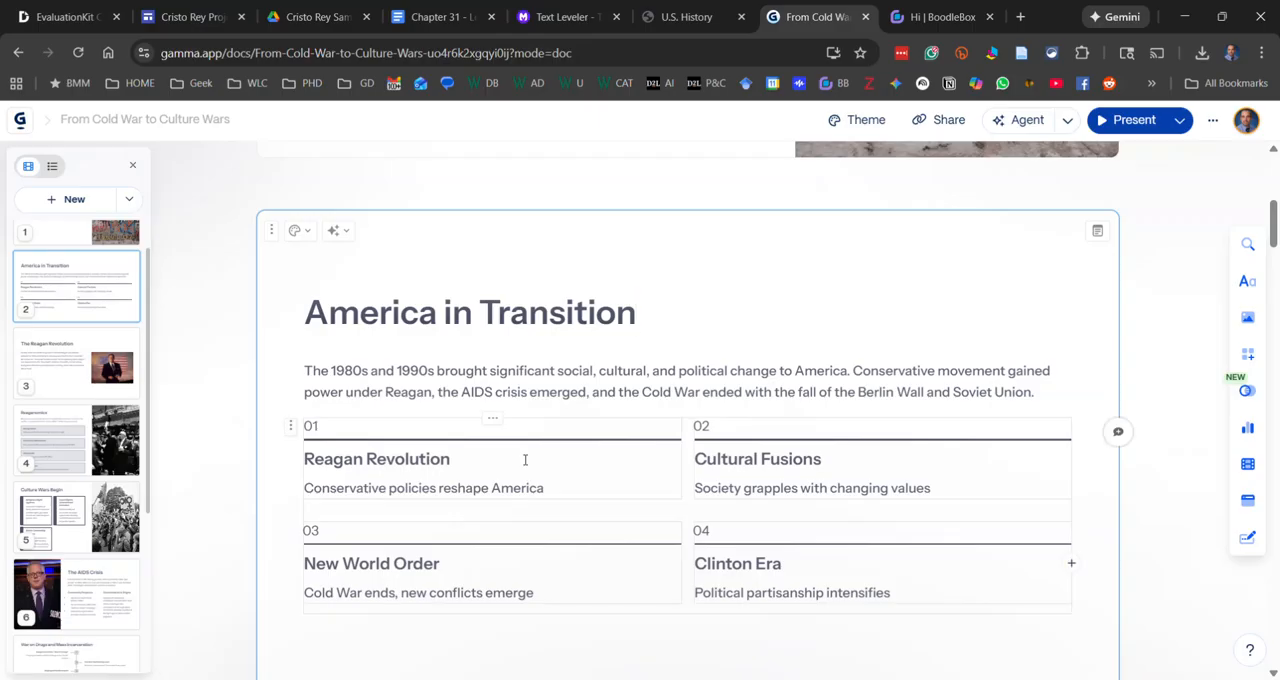
Skim the cards through "The AIDS Crisis" and return to the title card
scroll(524, 459, down, 8)
scroll(524, 459, down, 10)
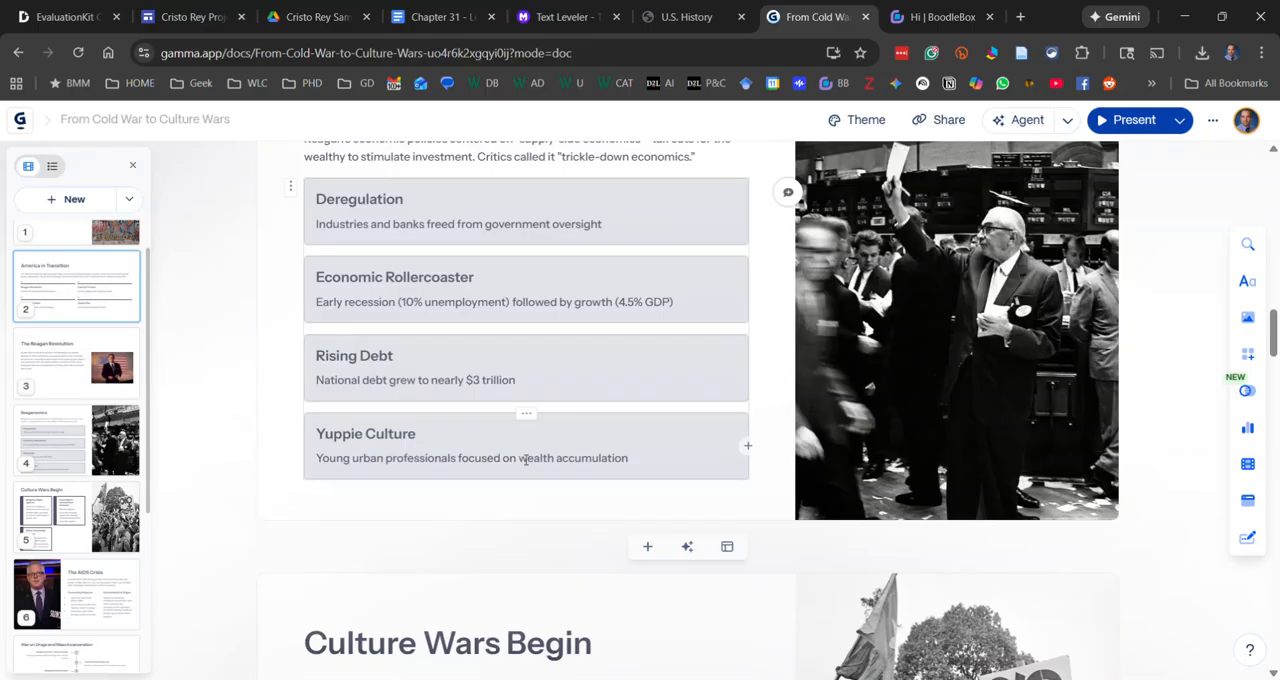
scroll(524, 459, down, 5)
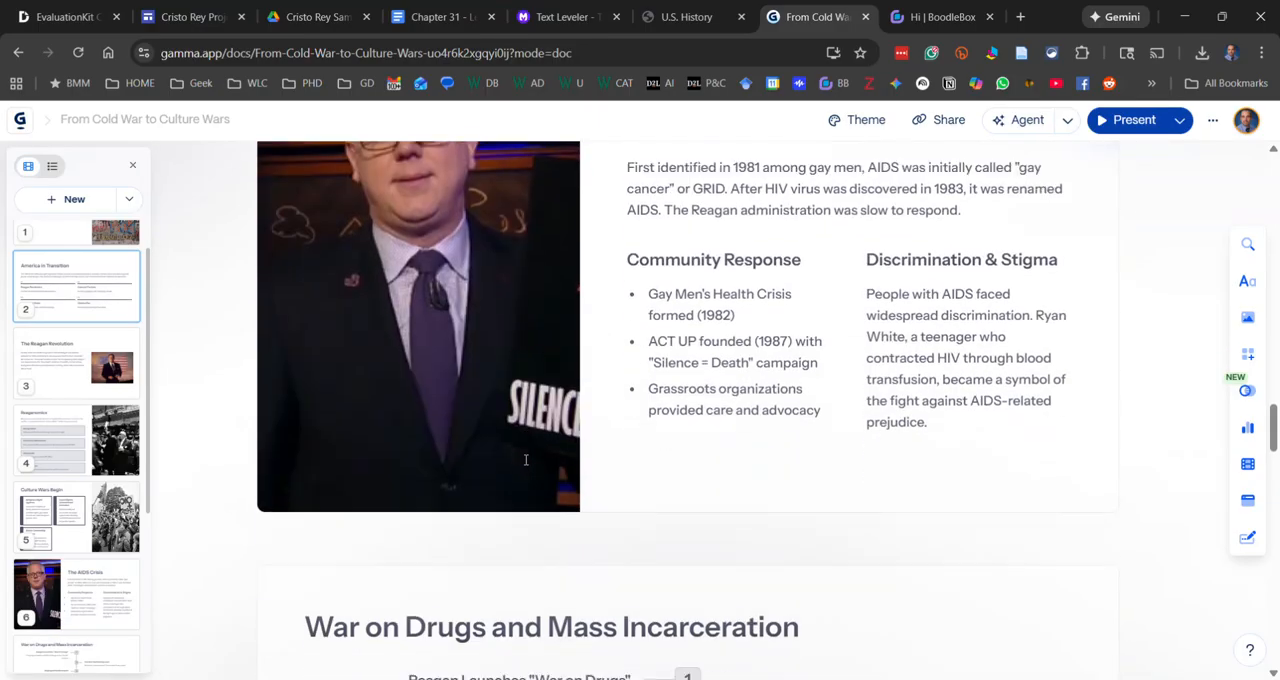
scroll(524, 458, up, 20)
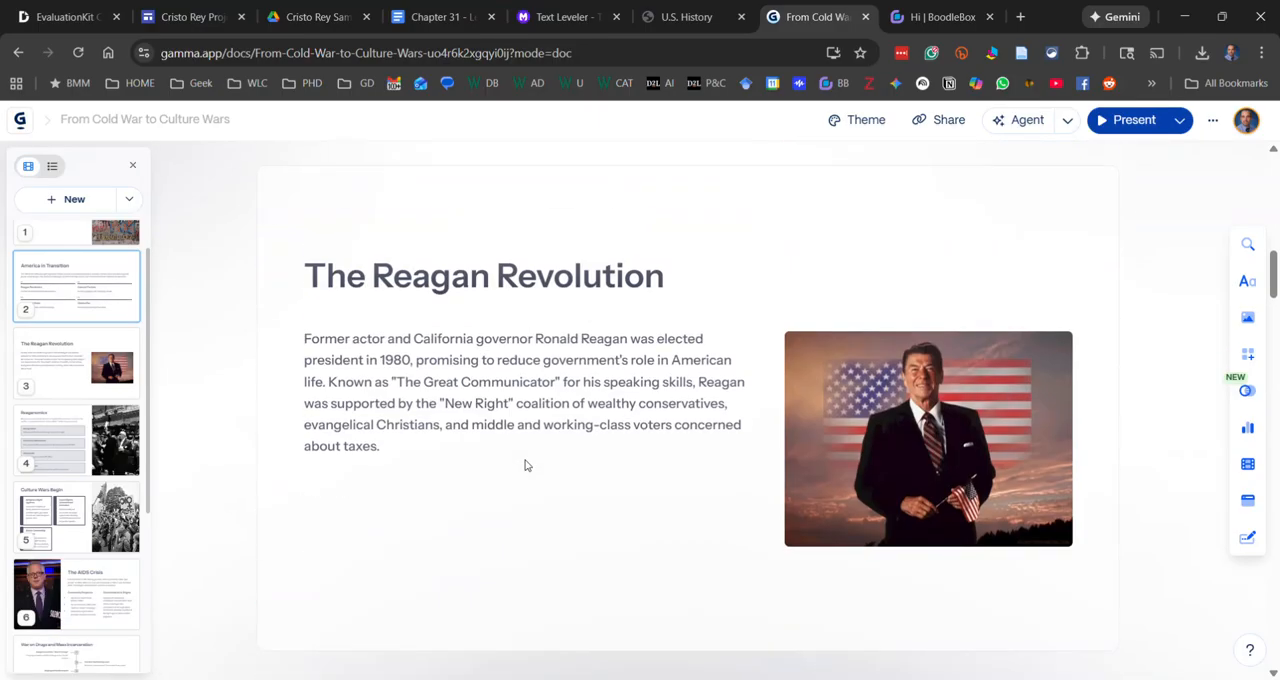
scroll(525, 459, down, 2)
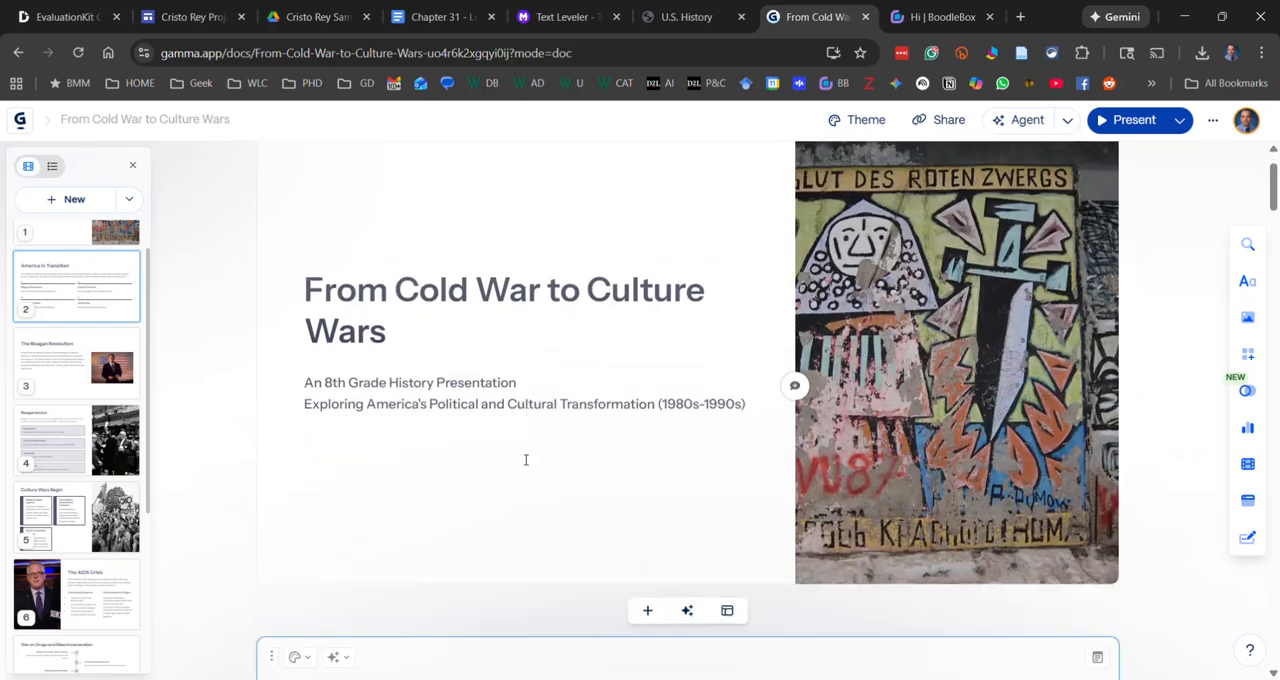
scroll(733, 520, up, 2)
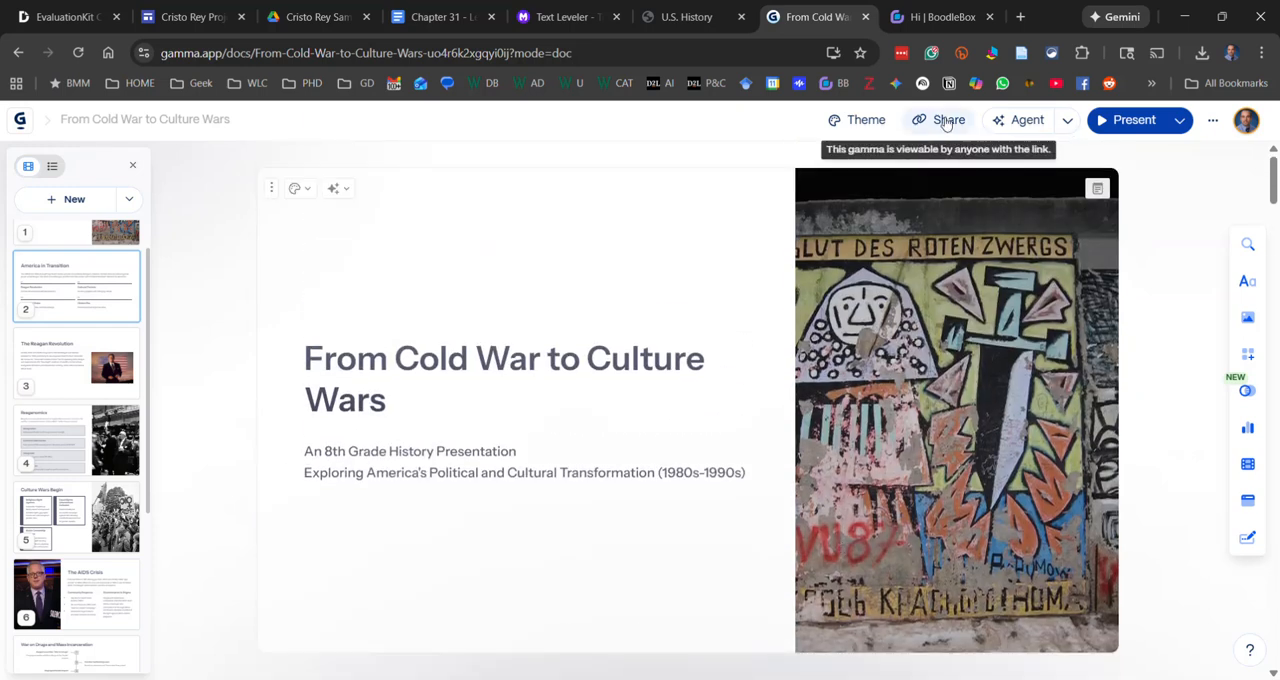
Export all cards of the presentation to Google Slides and open the exported file
click(946, 122)
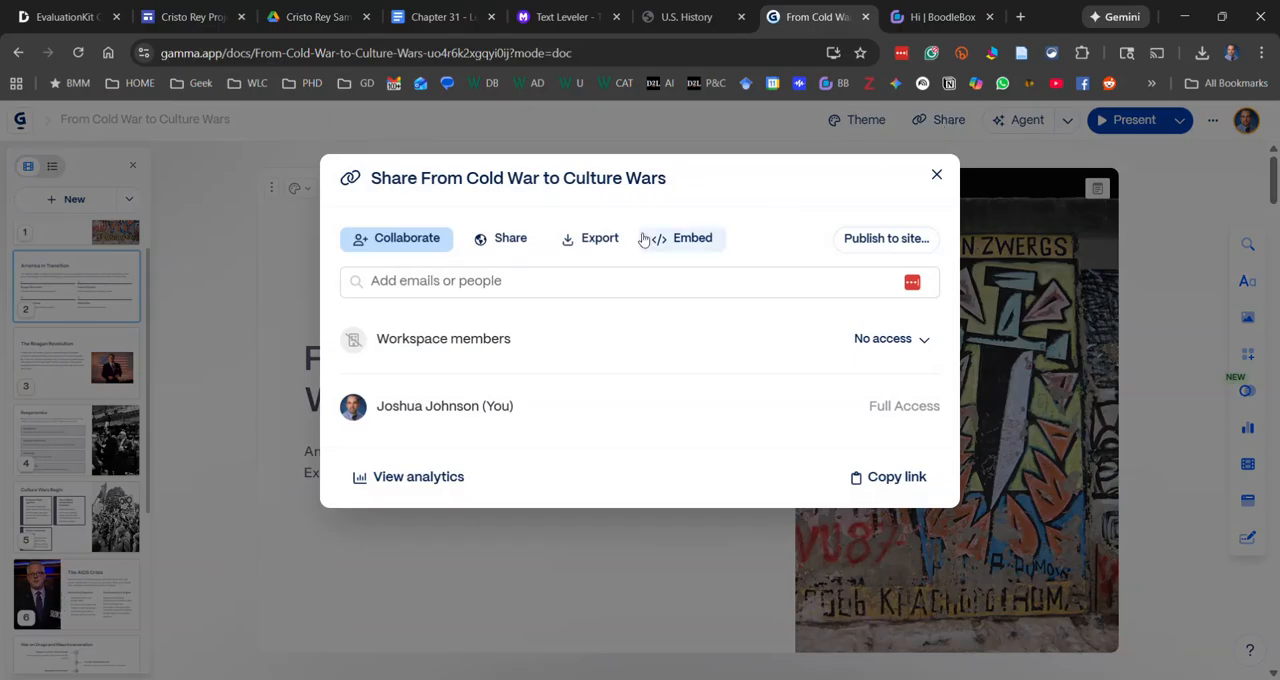
click(592, 238)
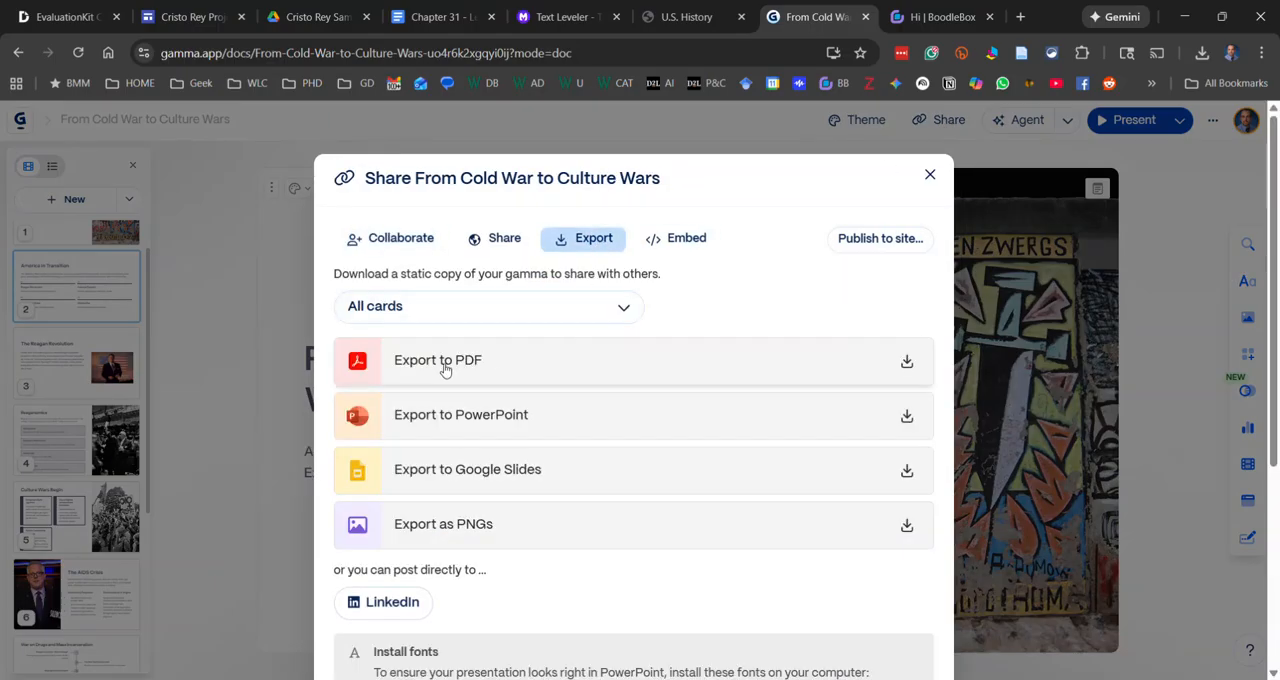
click(494, 479)
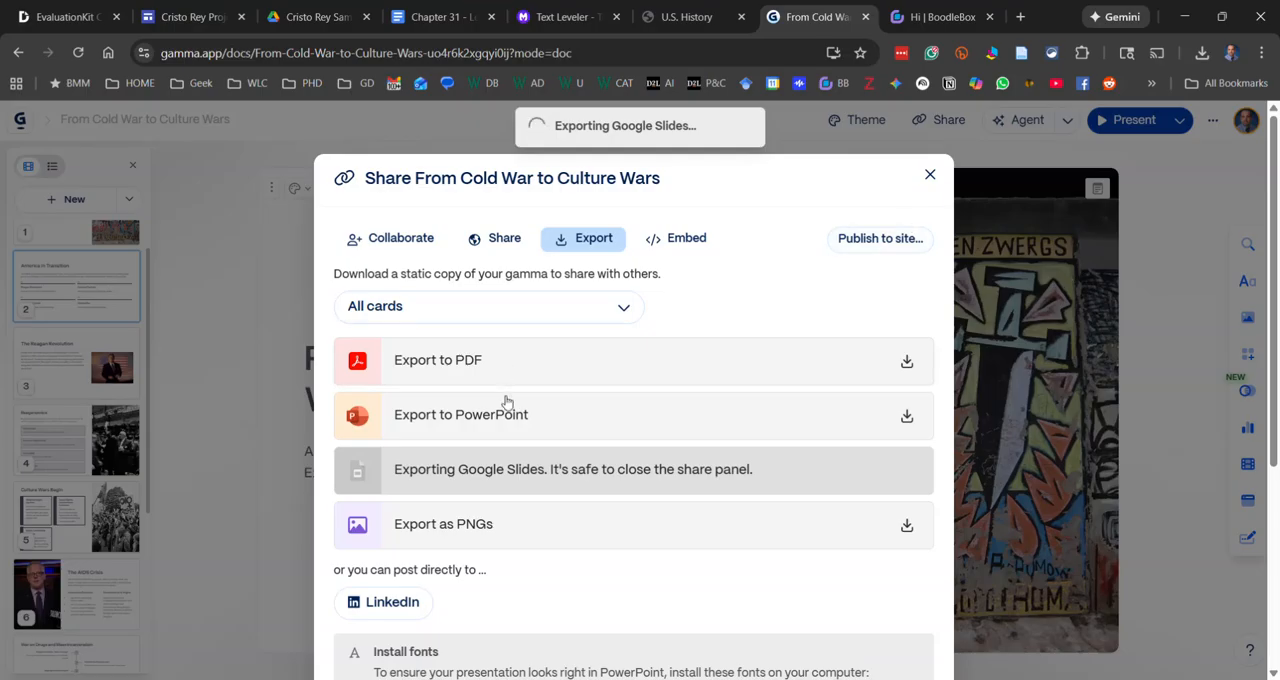
click(578, 146)
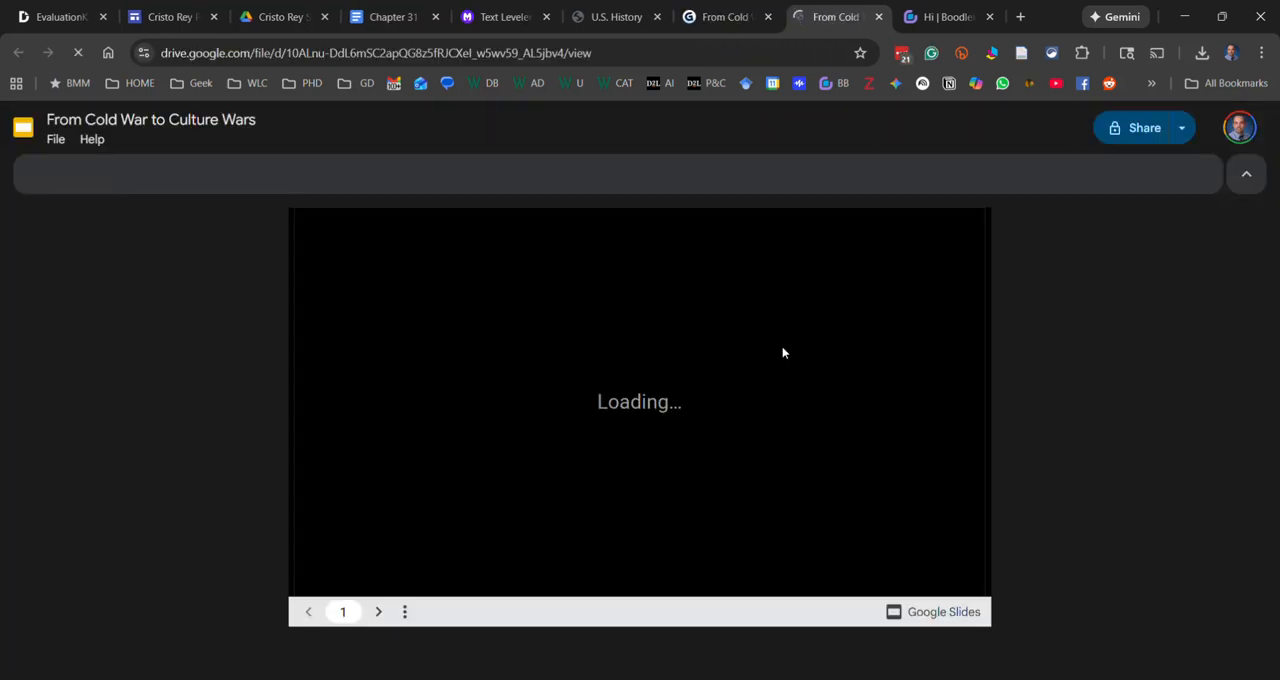